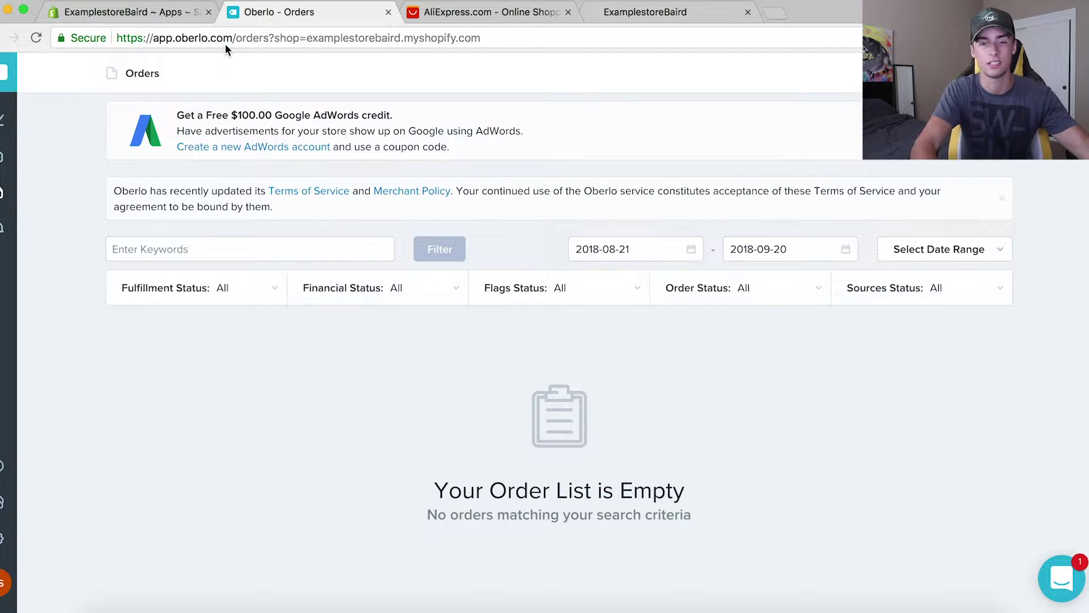
# Switch to AliExpress and open the Sports collection from the Inspiration section
pyautogui.click(488, 12)
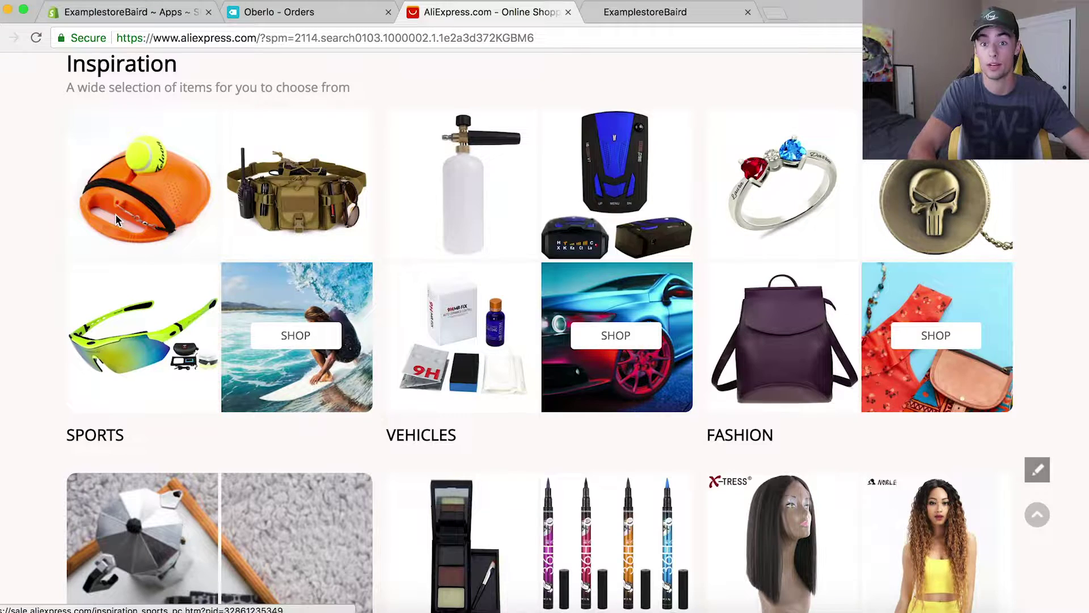
pyautogui.scroll(-5, 91, 324)
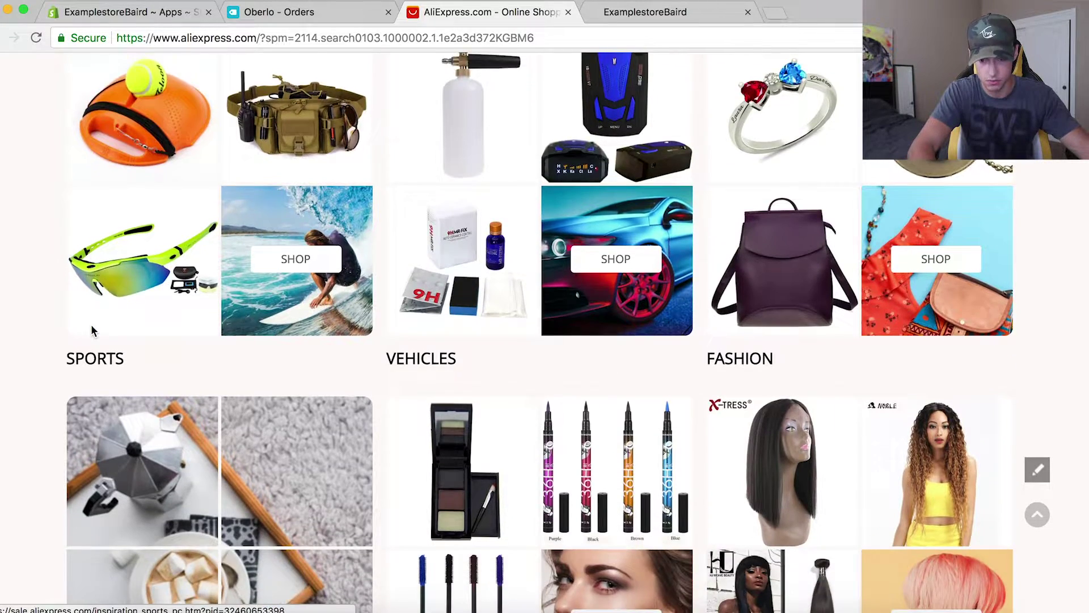
pyautogui.scroll(4, 91, 324)
pyautogui.scroll(3, 91, 324)
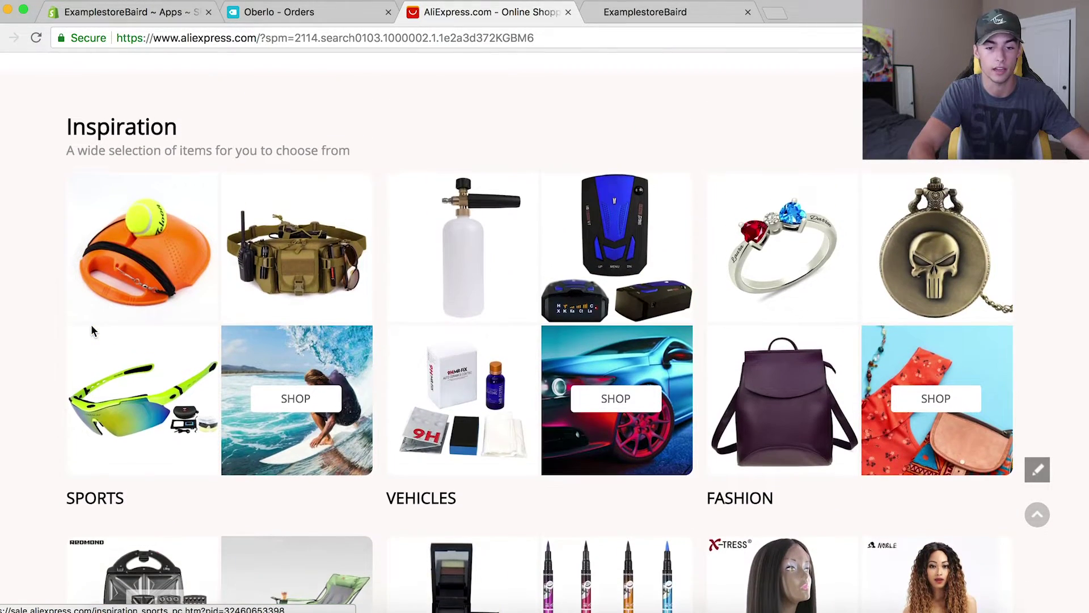
pyautogui.scroll(-1, 89, 327)
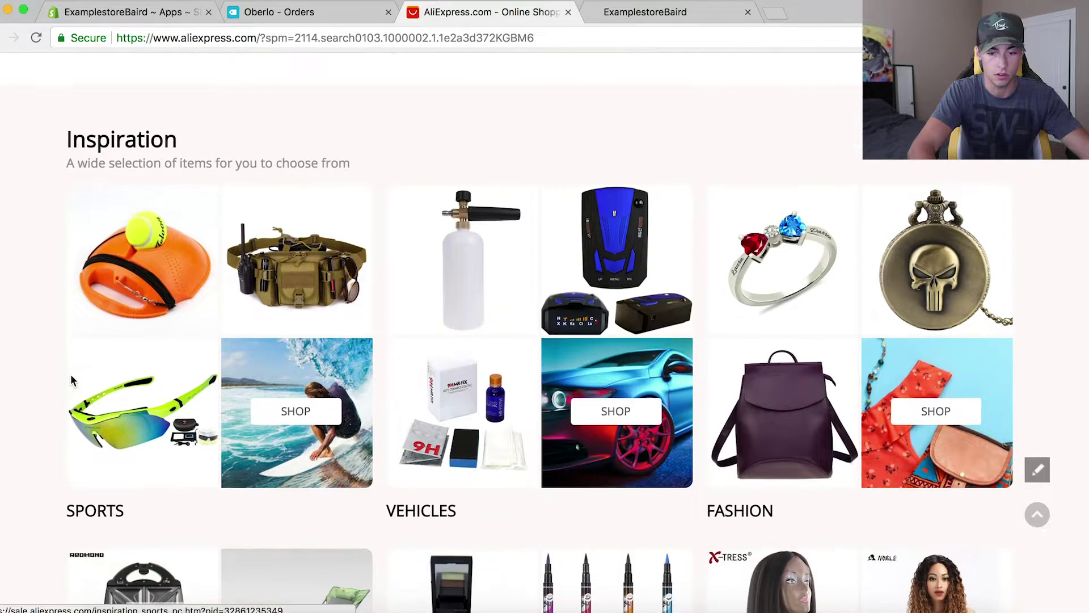
pyautogui.click(316, 418)
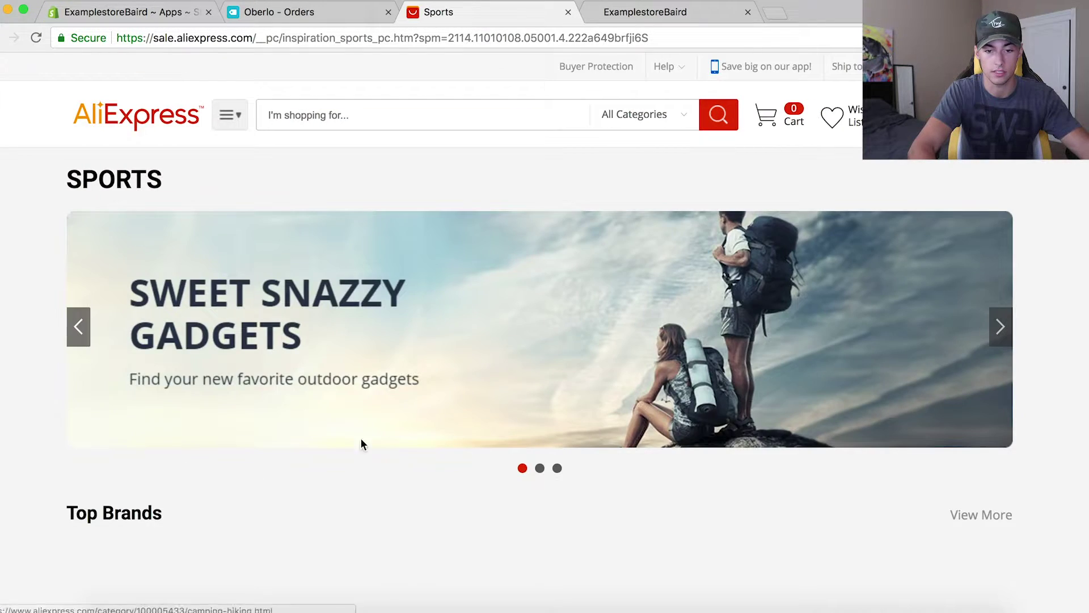
# Browse the Sports products and open the green laser pen listed at US $3.90
pyautogui.scroll(-8, 410, 486)
pyautogui.scroll(-3, 530, 490)
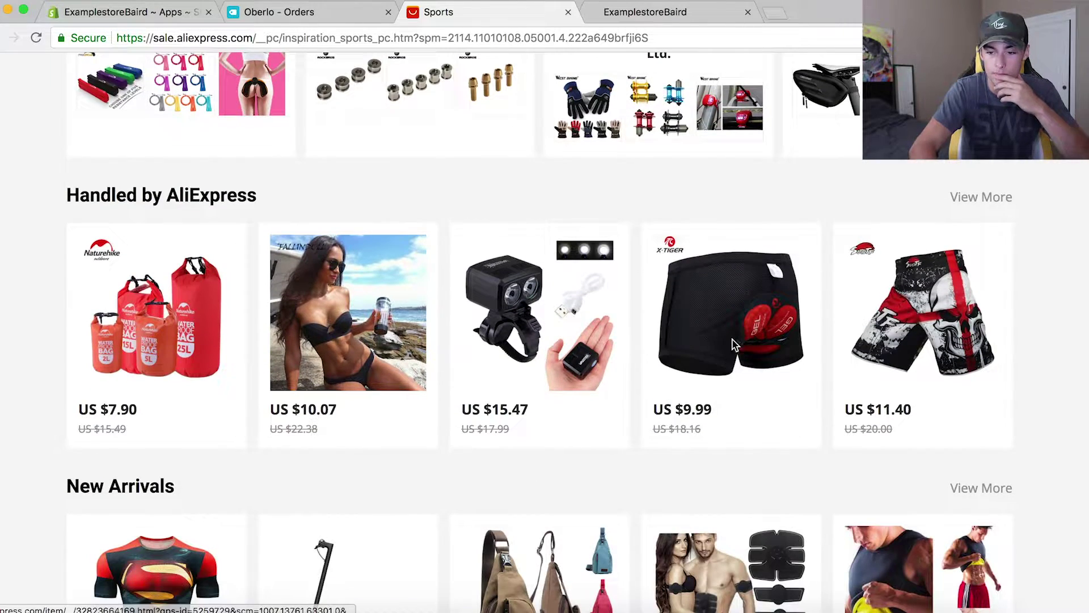
pyautogui.scroll(-1, 737, 334)
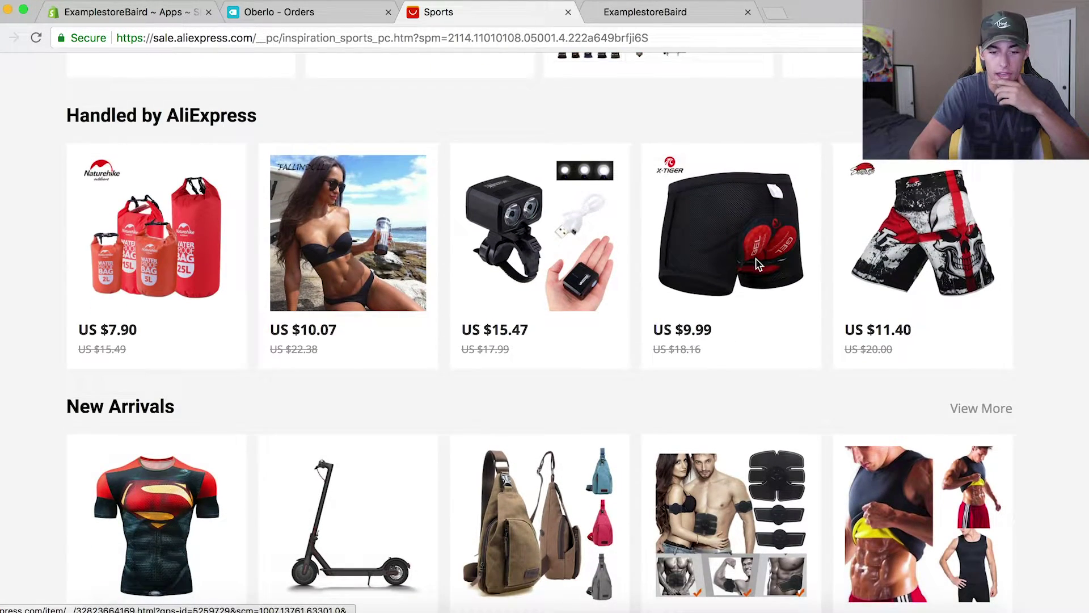
pyautogui.scroll(-3, 758, 263)
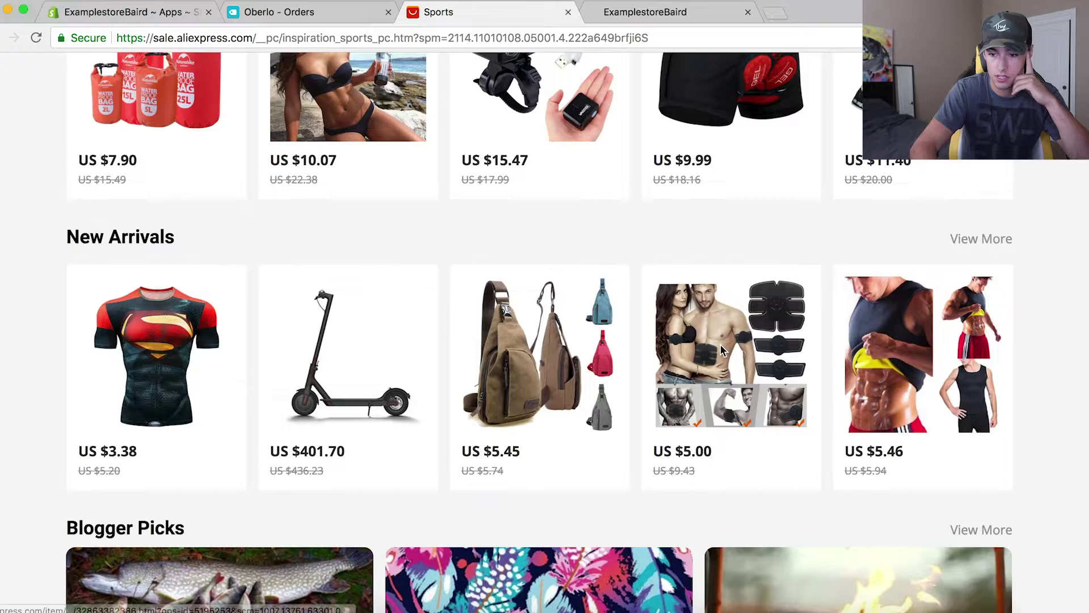
pyautogui.scroll(-10, 735, 346)
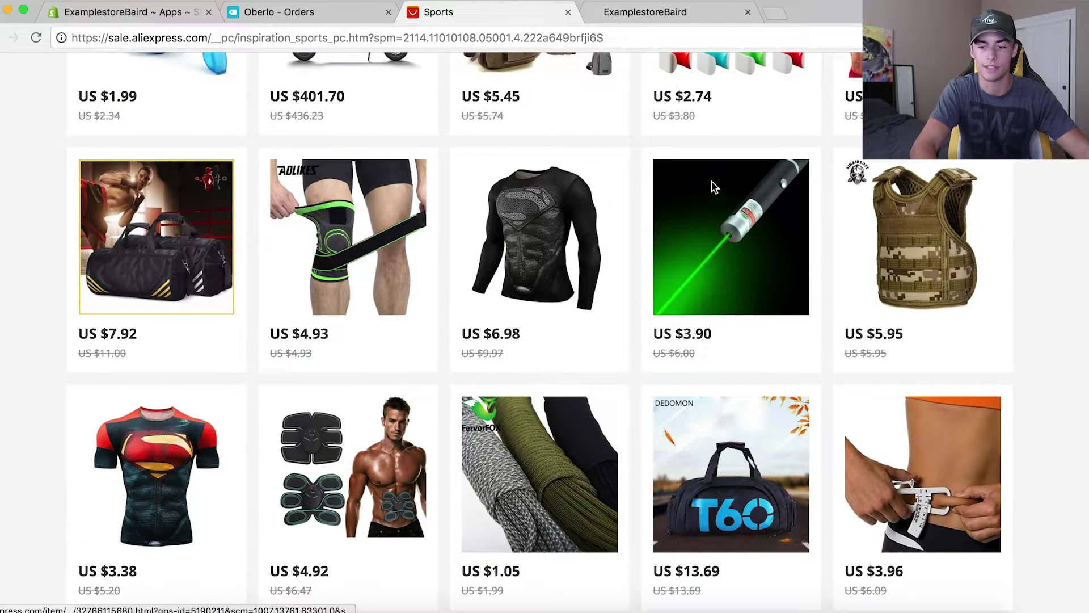
pyautogui.click(708, 222)
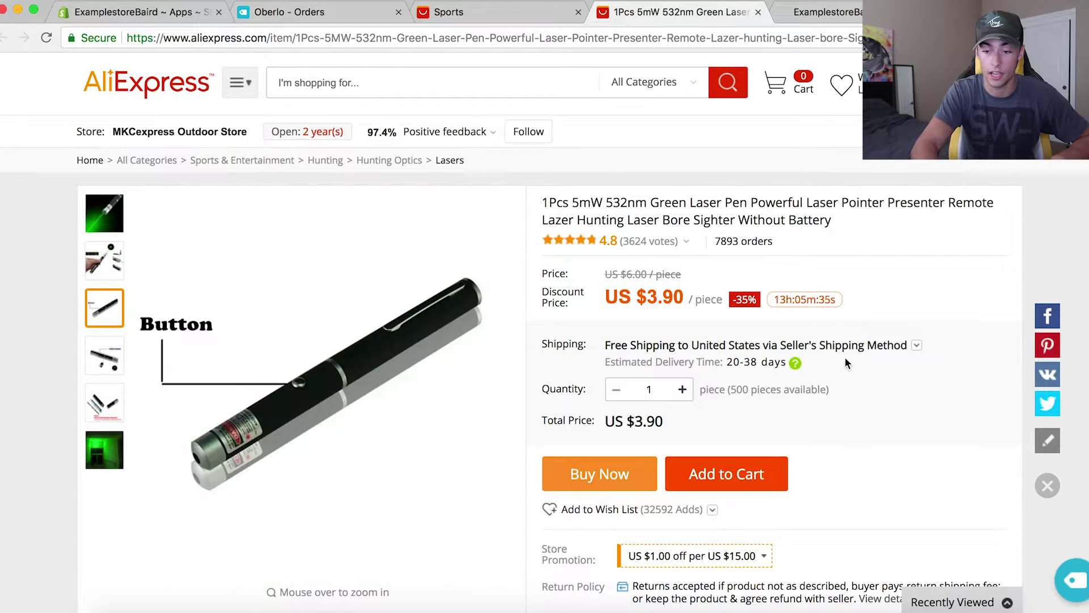
# Examine the laser pen's shipping methods to the United States, selecting ePacket to compare delivery time and cost
pyautogui.click(850, 345)
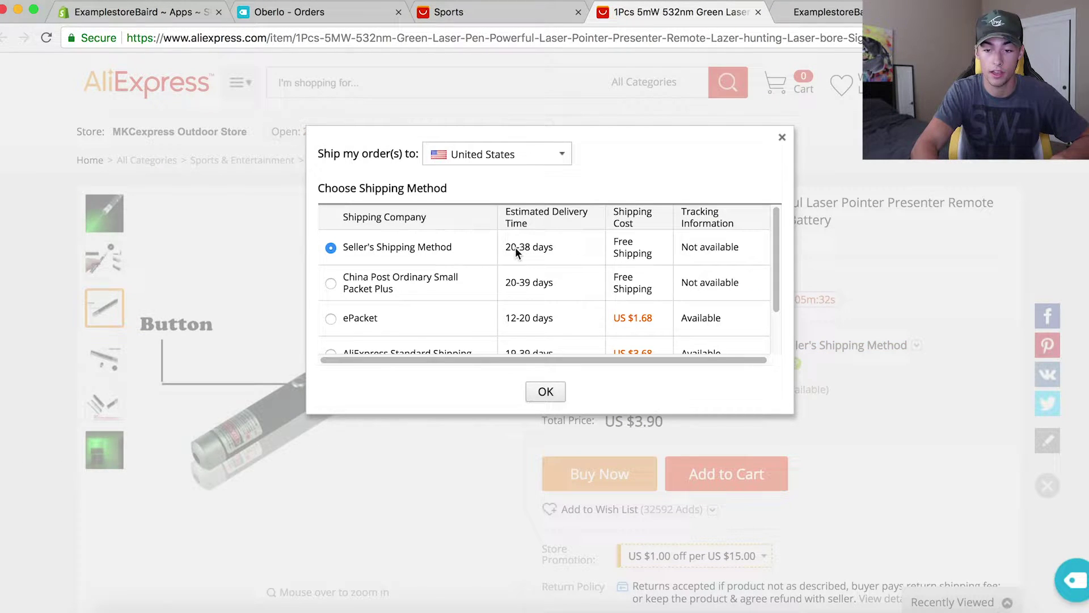
pyautogui.scroll(-1, 560, 251)
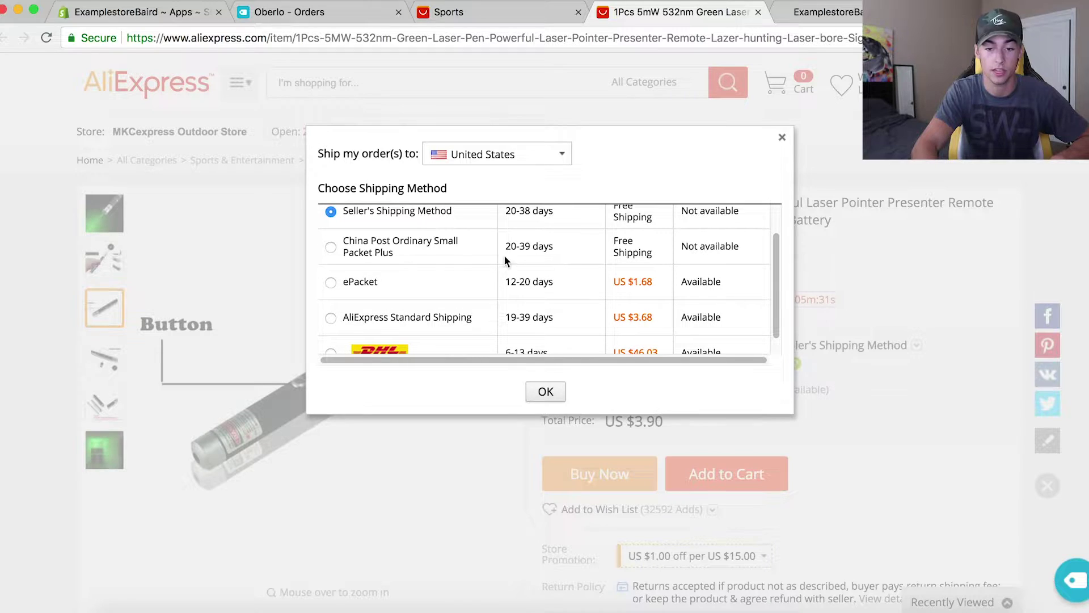
pyautogui.click(332, 283)
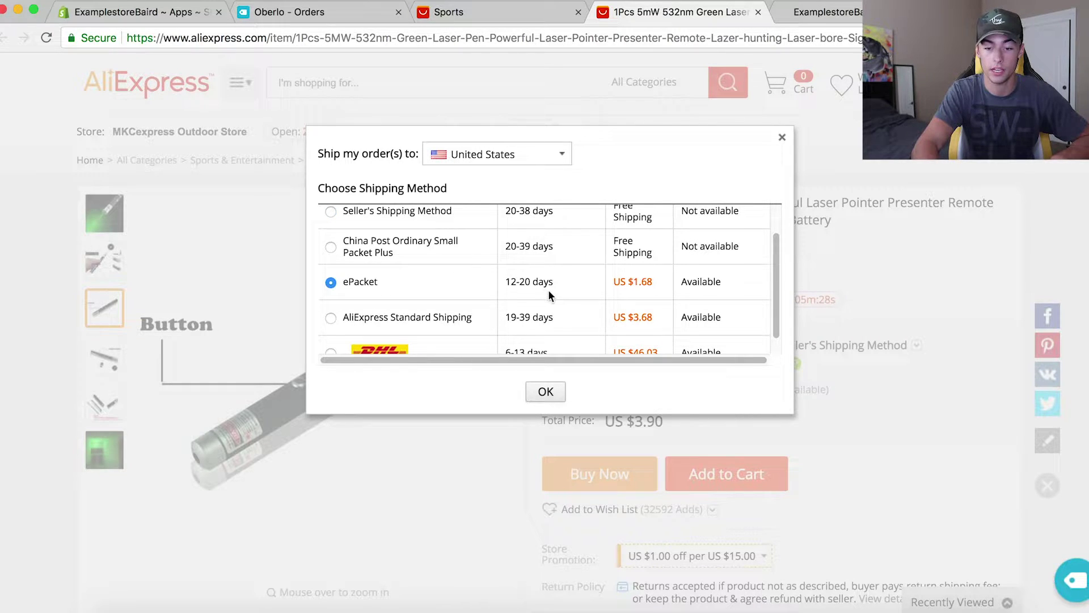
pyautogui.scroll(-1, 523, 302)
pyautogui.scroll(2, 523, 301)
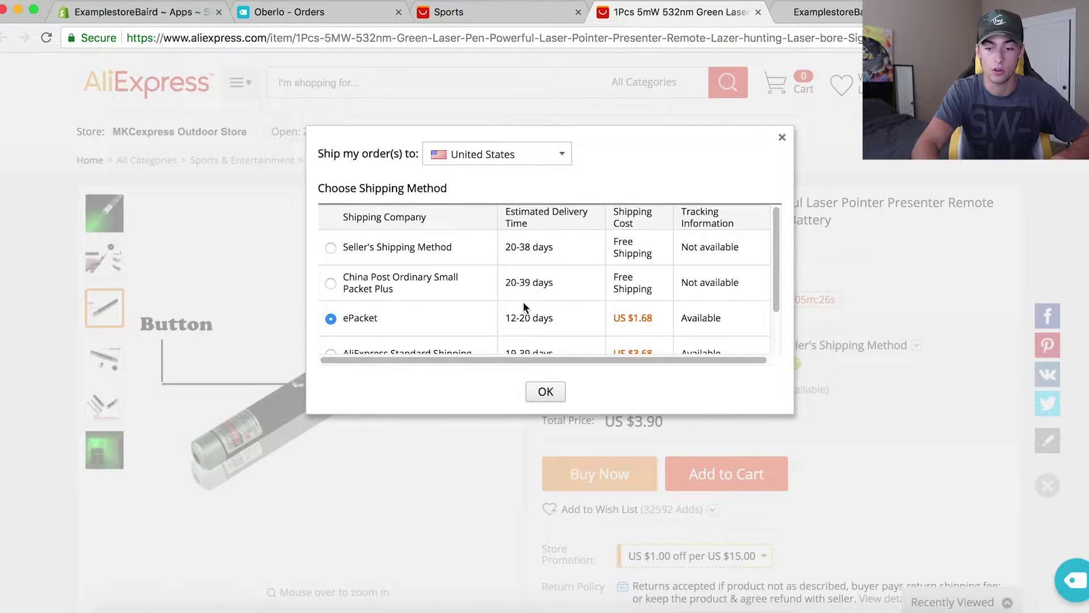
# Check the shipping methods for the Netherlands and close the shipping options without applying a choice
pyautogui.click(515, 164)
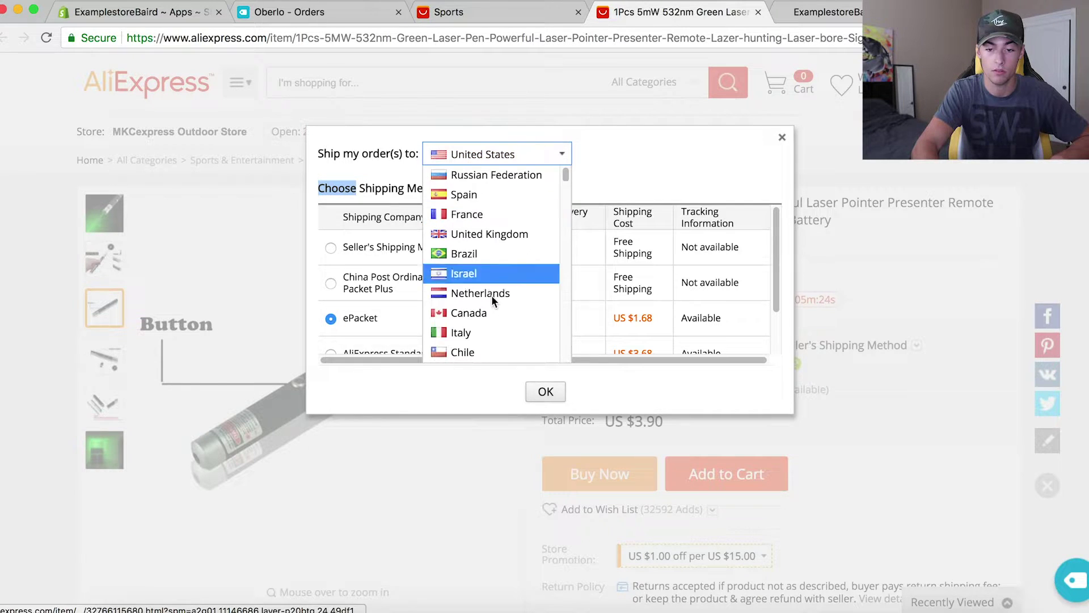
pyautogui.click(491, 291)
pyautogui.scroll(-1, 491, 299)
pyautogui.scroll(1, 491, 298)
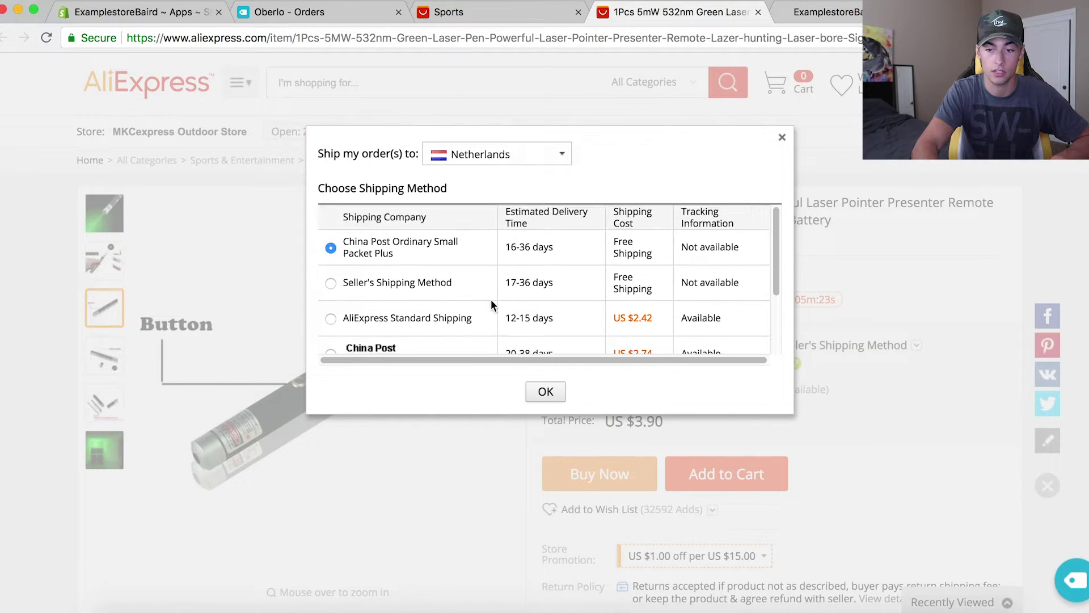
pyautogui.click(782, 138)
pyautogui.scroll(2, 624, 255)
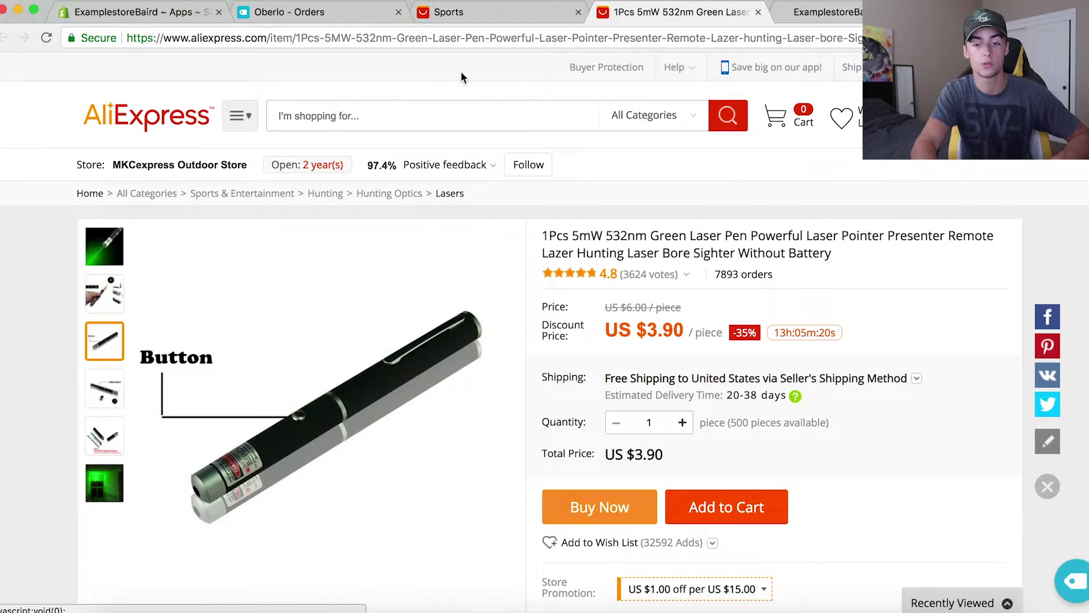
# Copy the laser pen's product URL and open the product search page in Oberlo
pyautogui.click(451, 38)
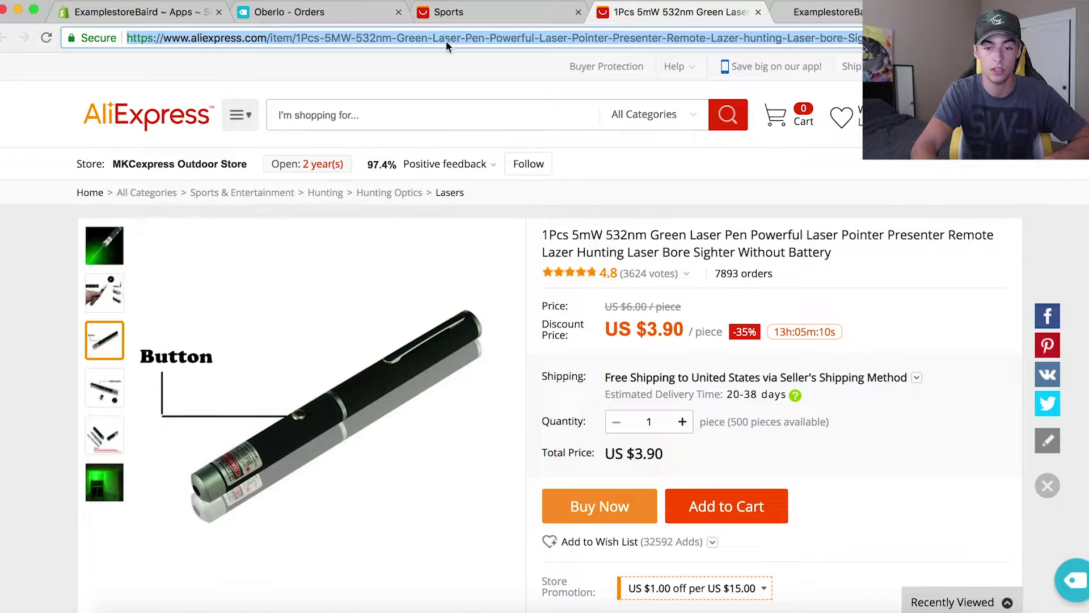
pyautogui.click(318, 14)
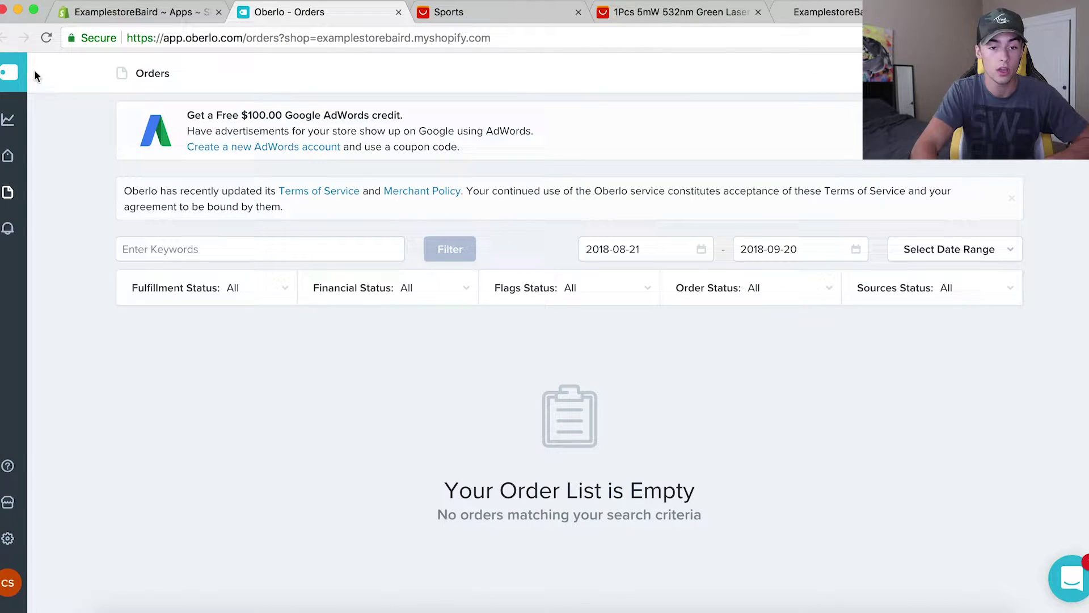
pyautogui.moveTo(7, 229)
pyautogui.moveTo(8, 157)
pyautogui.click(75, 162)
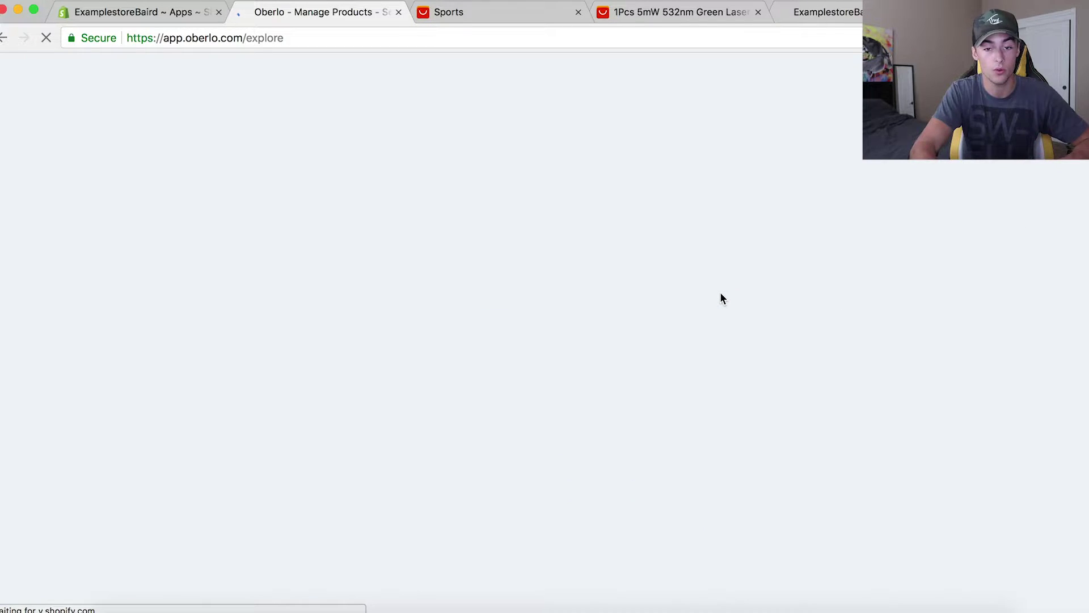
# Look through Oberlo's recommended and Halloween products, examining their prices, shipping, supplier verification and order statistics
pyautogui.scroll(-4, 721, 297)
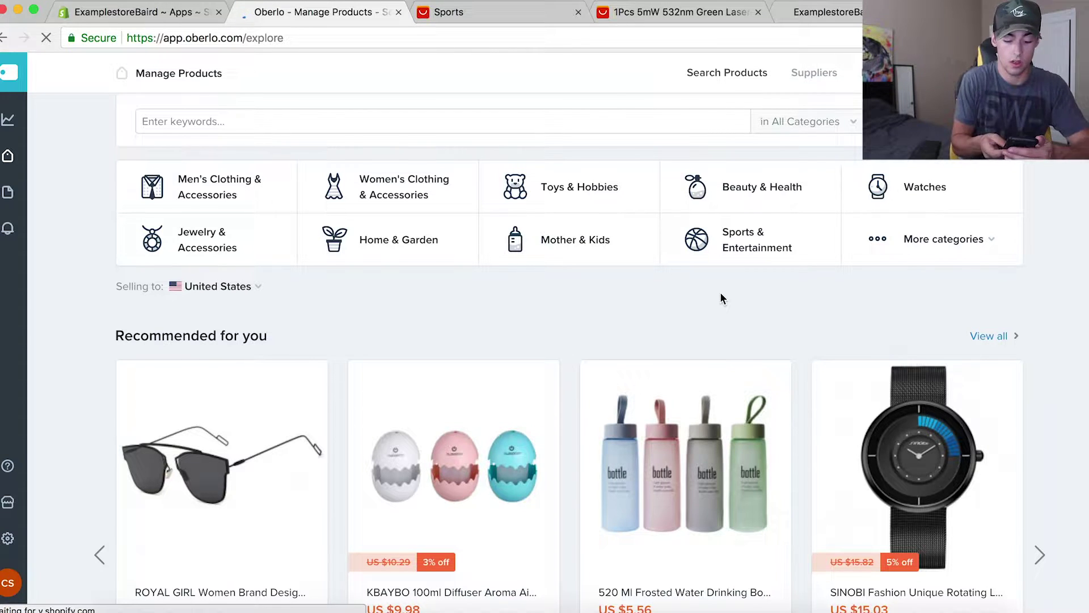
pyautogui.scroll(-5, 720, 294)
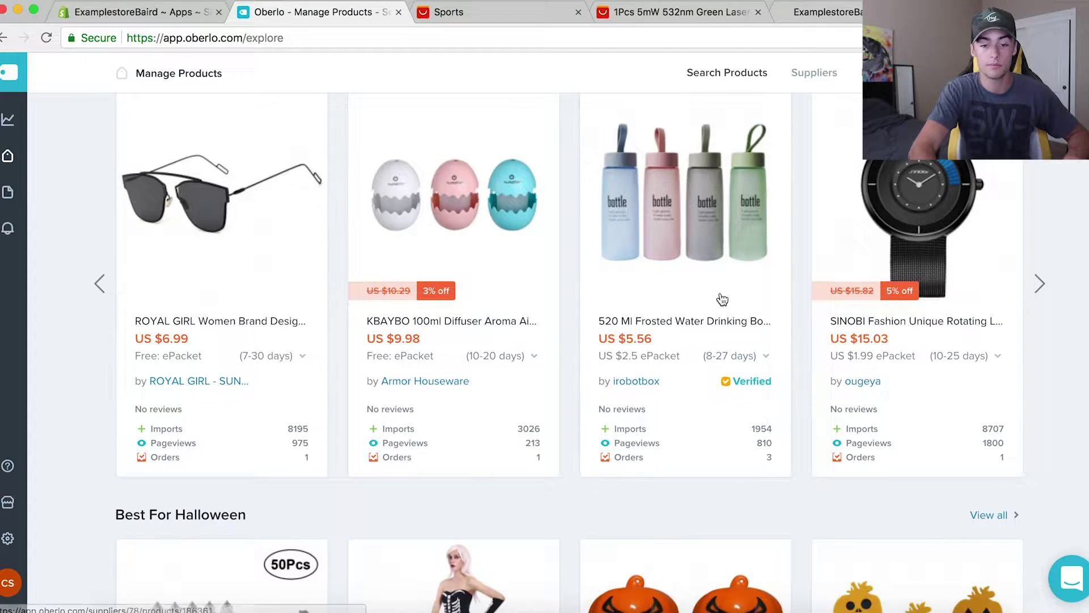
pyautogui.moveTo(752, 380)
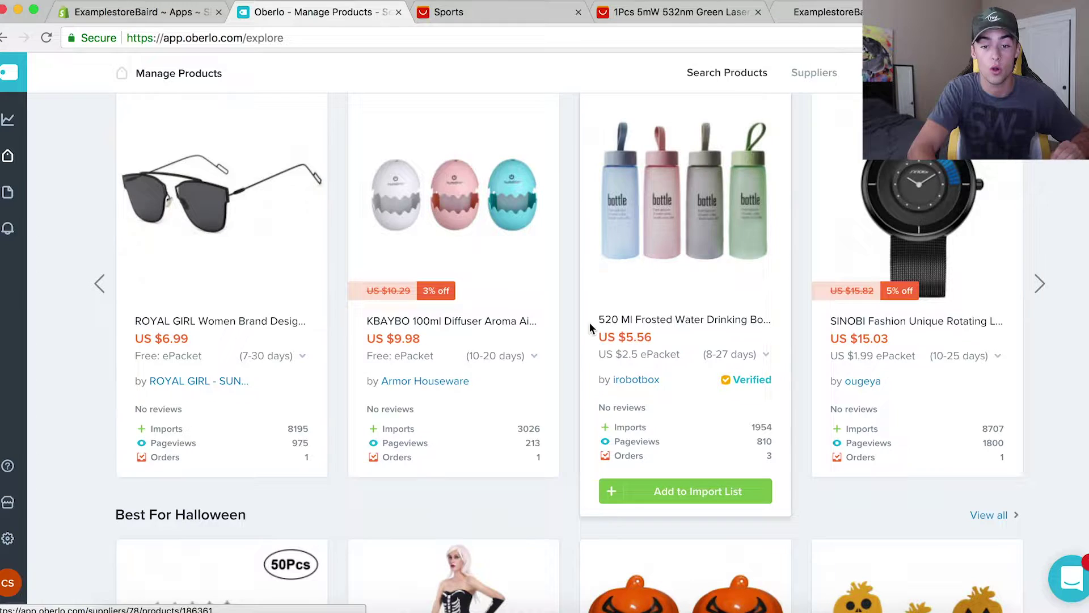
pyautogui.scroll(-6, 589, 322)
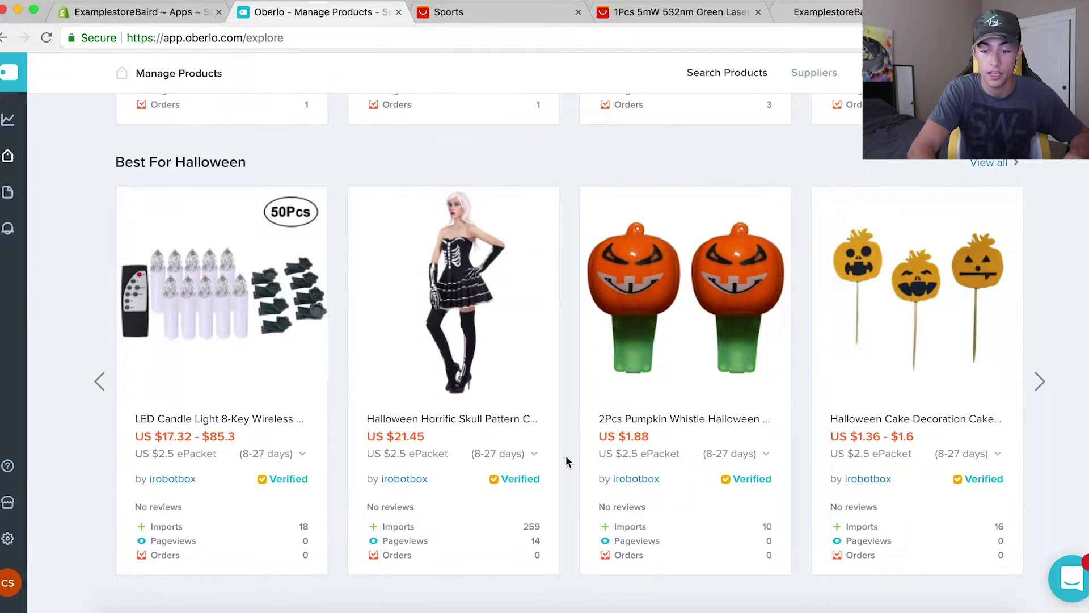
pyautogui.moveTo(590, 462)
pyautogui.scroll(-2, 698, 495)
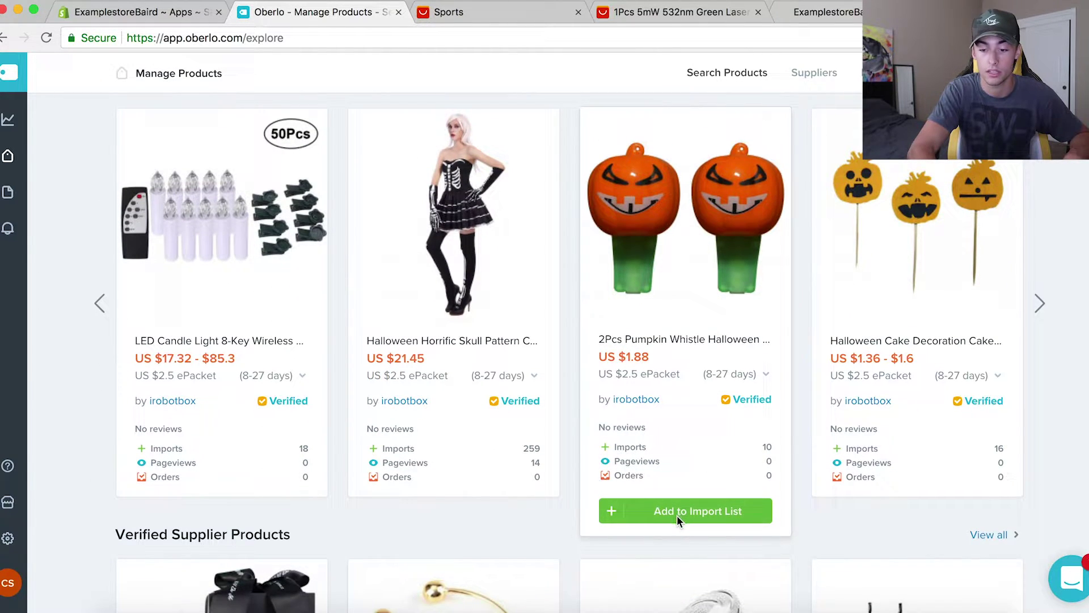
pyautogui.scroll(5, 512, 300)
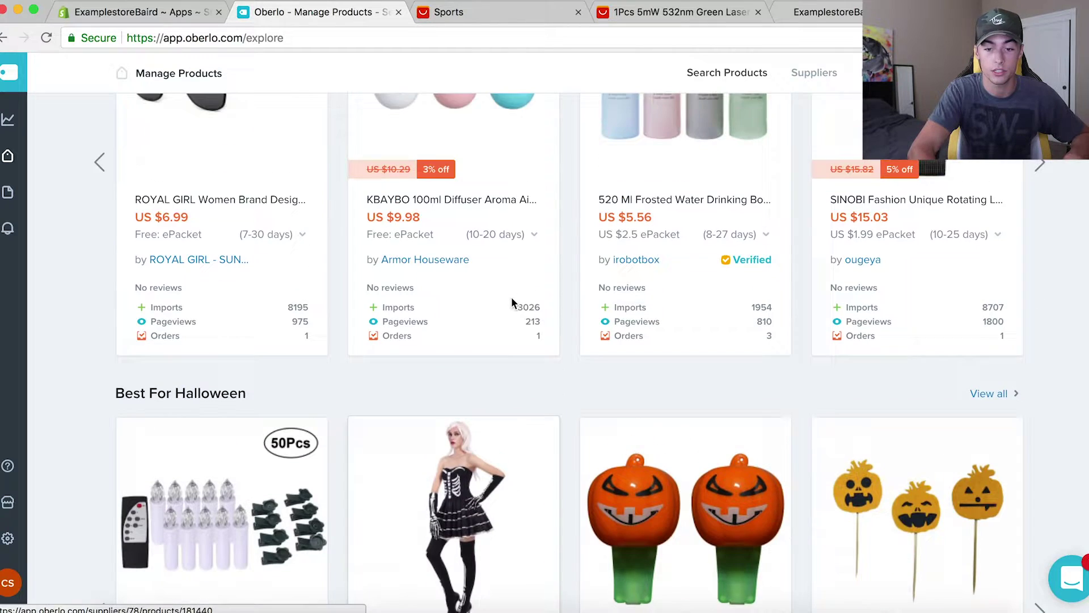
pyautogui.scroll(10, 511, 300)
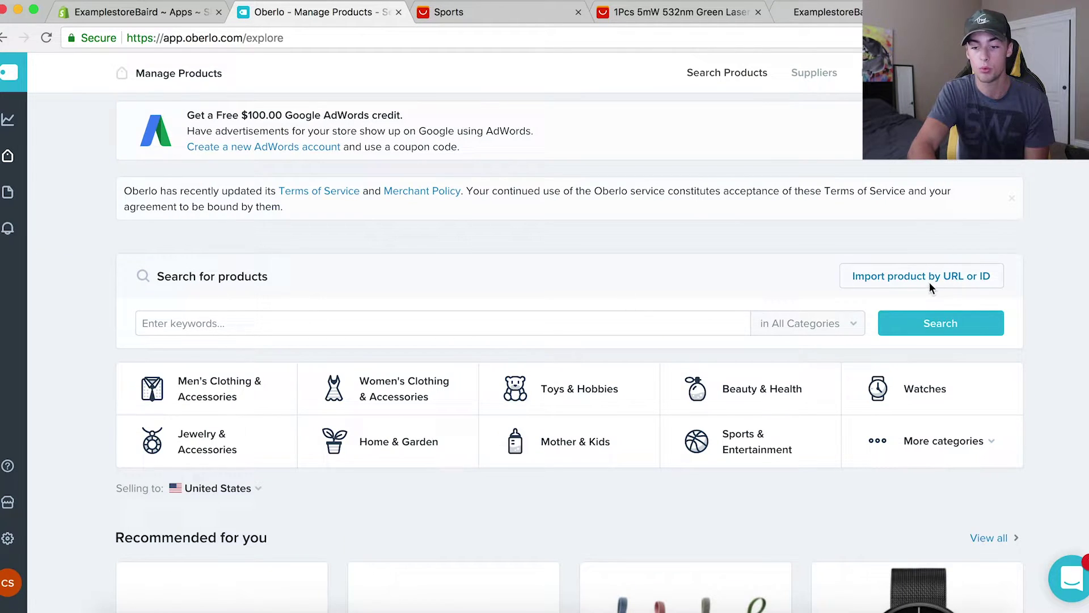
# Import the green laser pen into Oberlo by its copied AliExpress product URL and close the import dialog
pyautogui.click(959, 281)
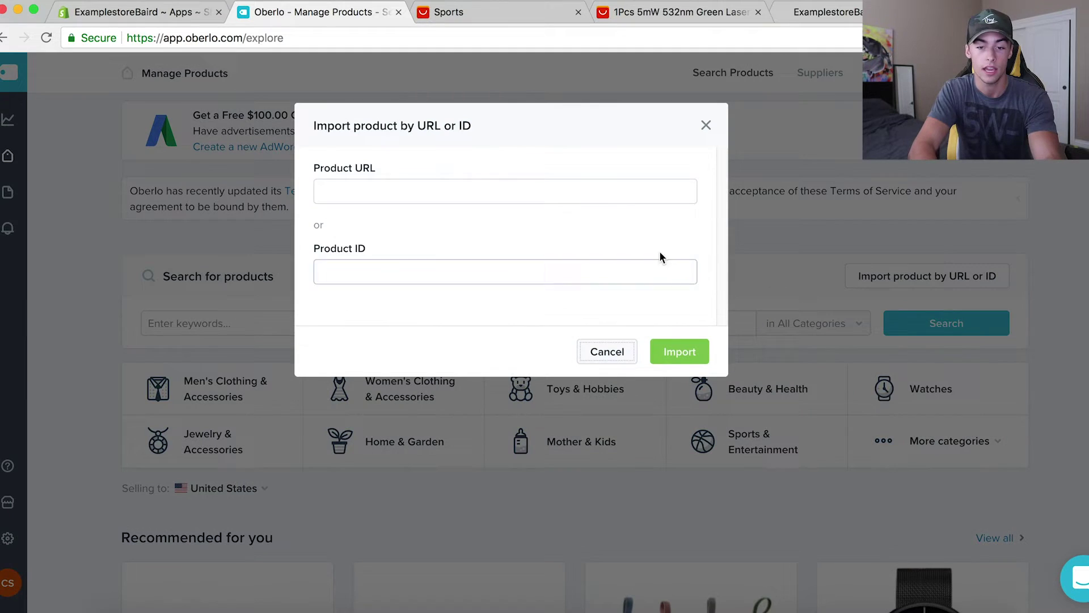
pyautogui.click(370, 194)
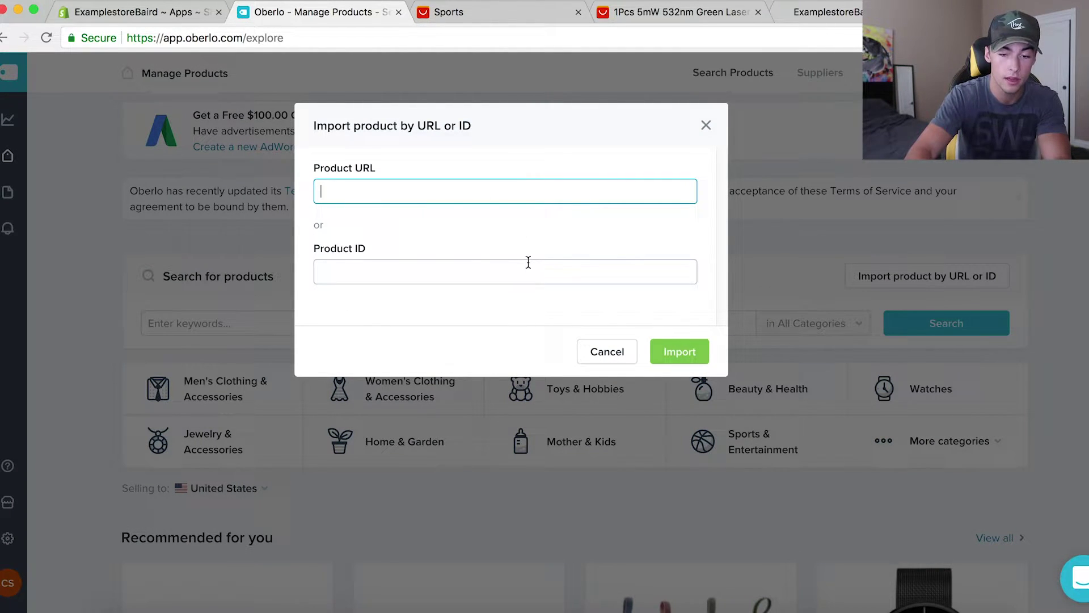
pyautogui.press('super+v')
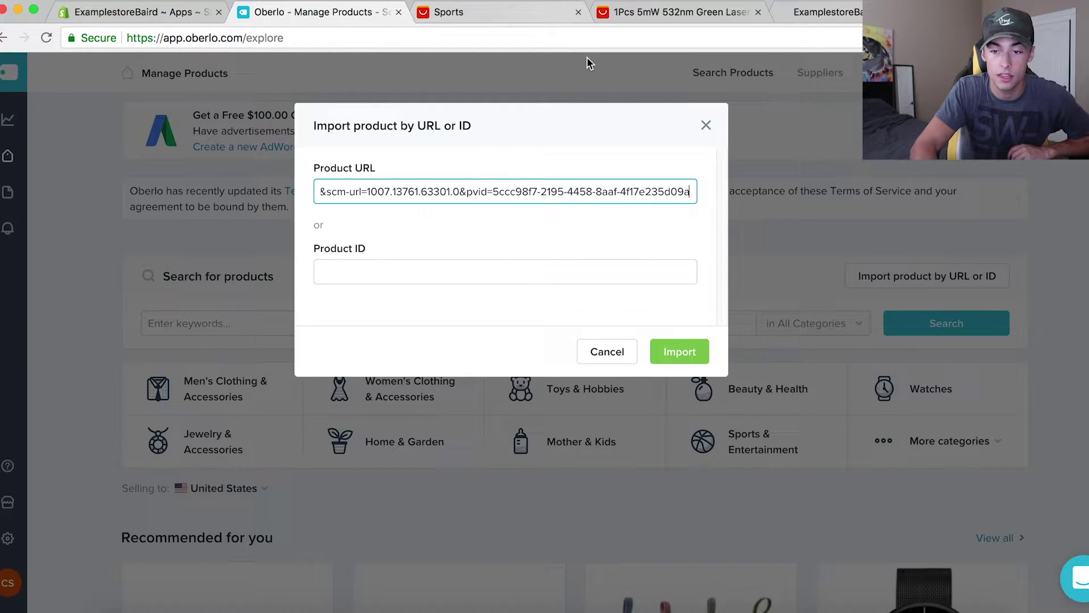
pyautogui.click(655, 13)
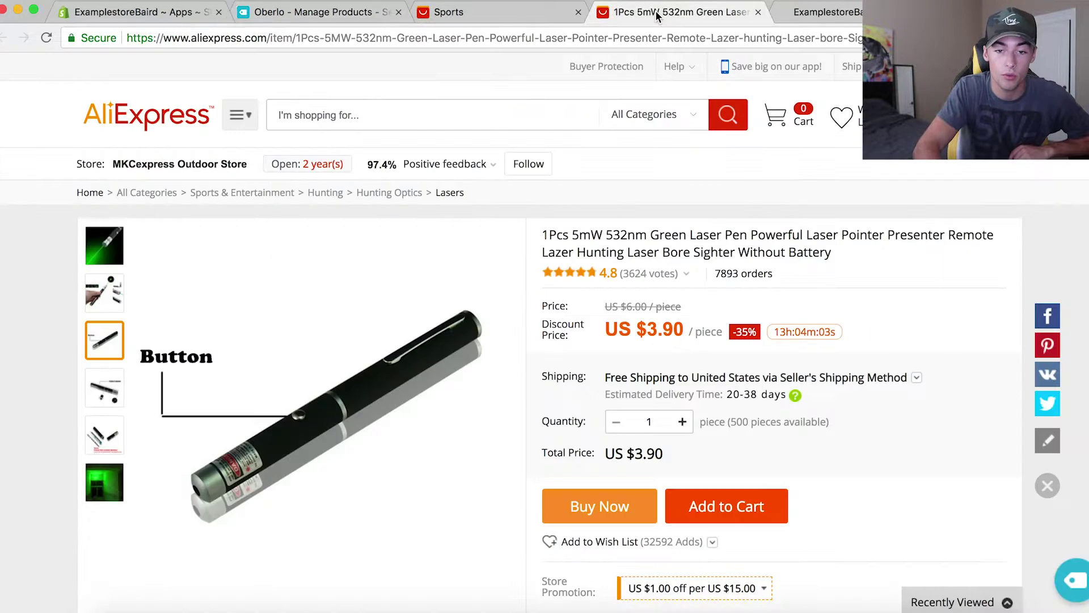
pyautogui.click(301, 13)
pyautogui.click(683, 355)
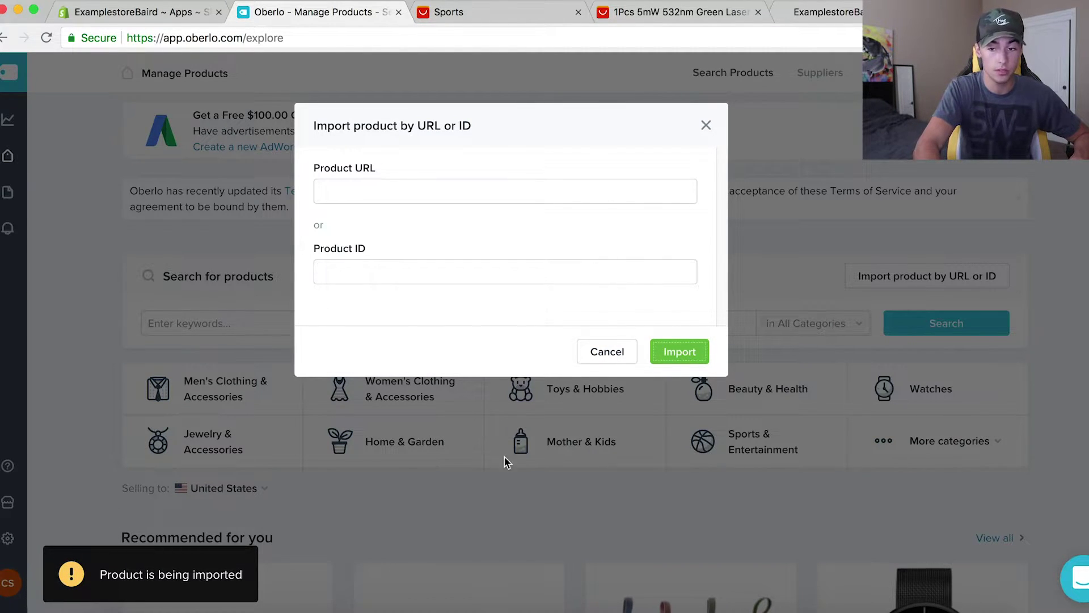
pyautogui.click(706, 126)
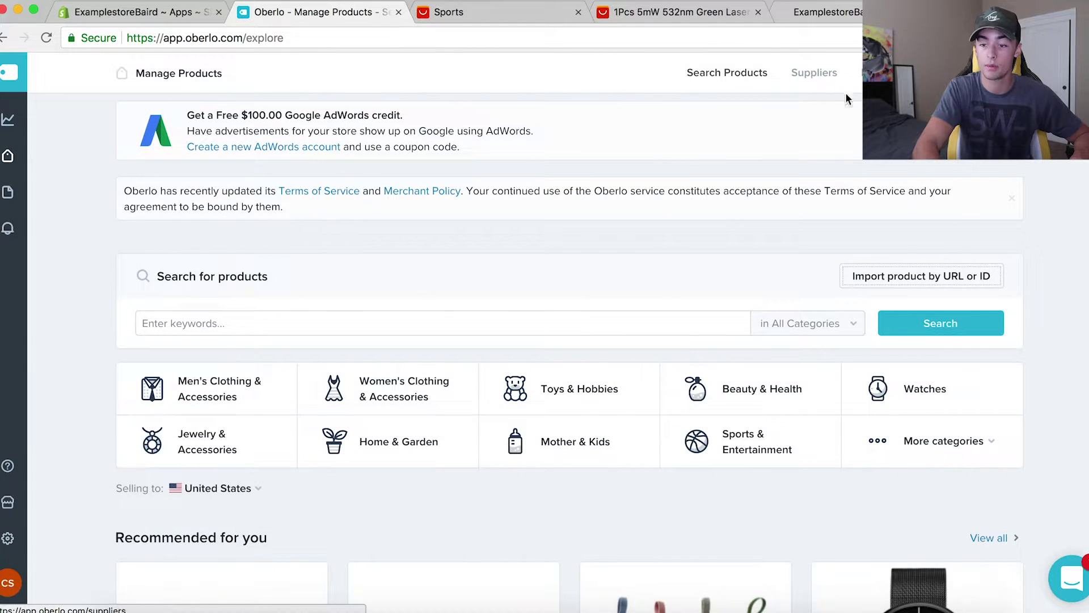
# Open Oberlo's import list and change the imported laser pen's title to "Green Laser Pointer"
pyautogui.click(886, 72)
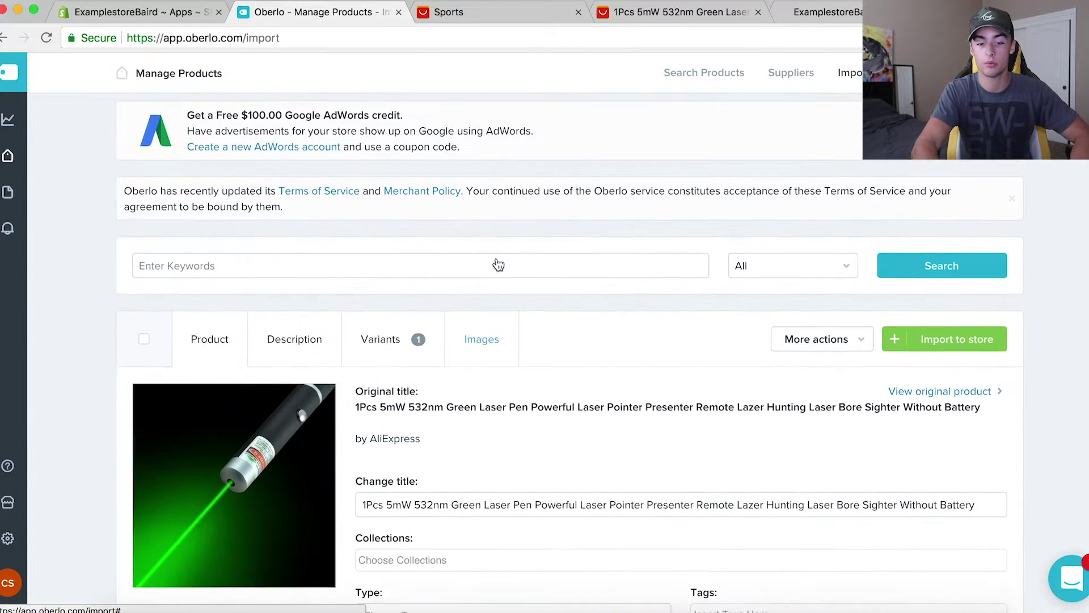
pyautogui.tripleClick(365, 410)
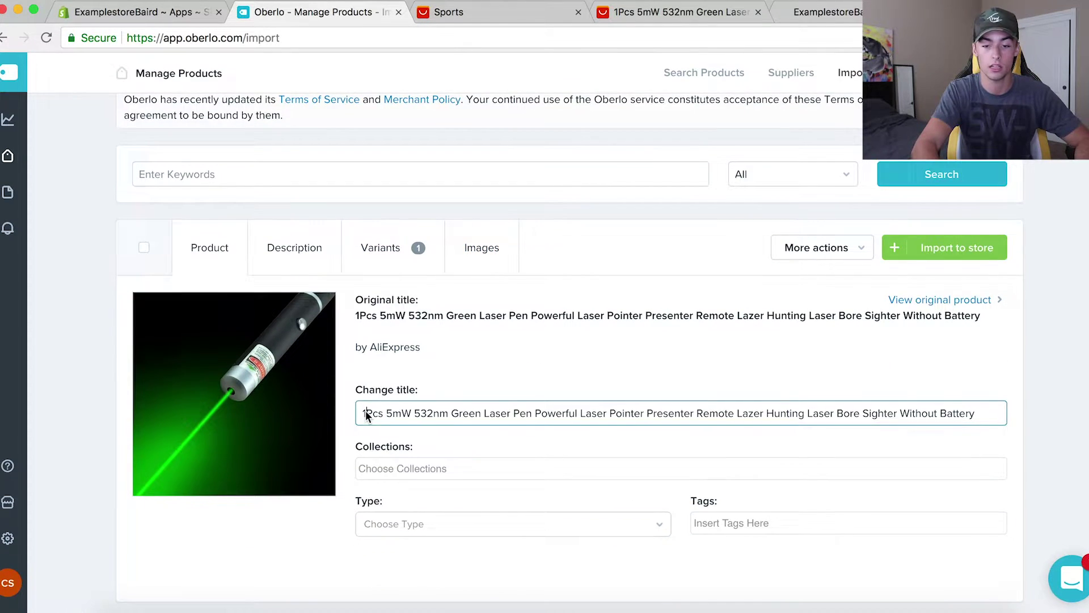
pyautogui.write('Green Laser Pointer')
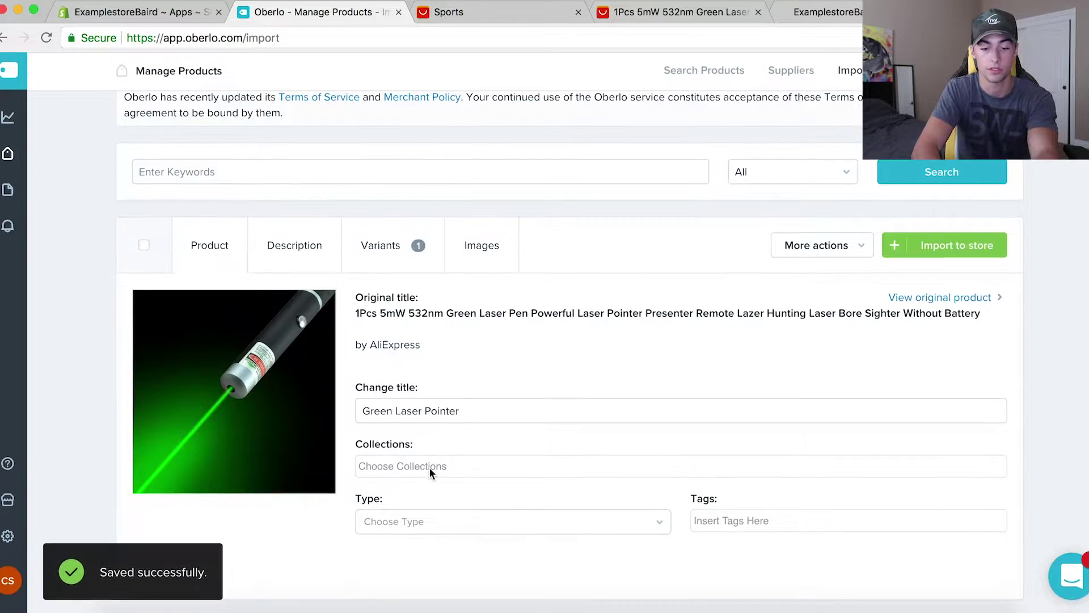
# Assign the green laser pointer to the Home page collection
pyautogui.click(430, 463)
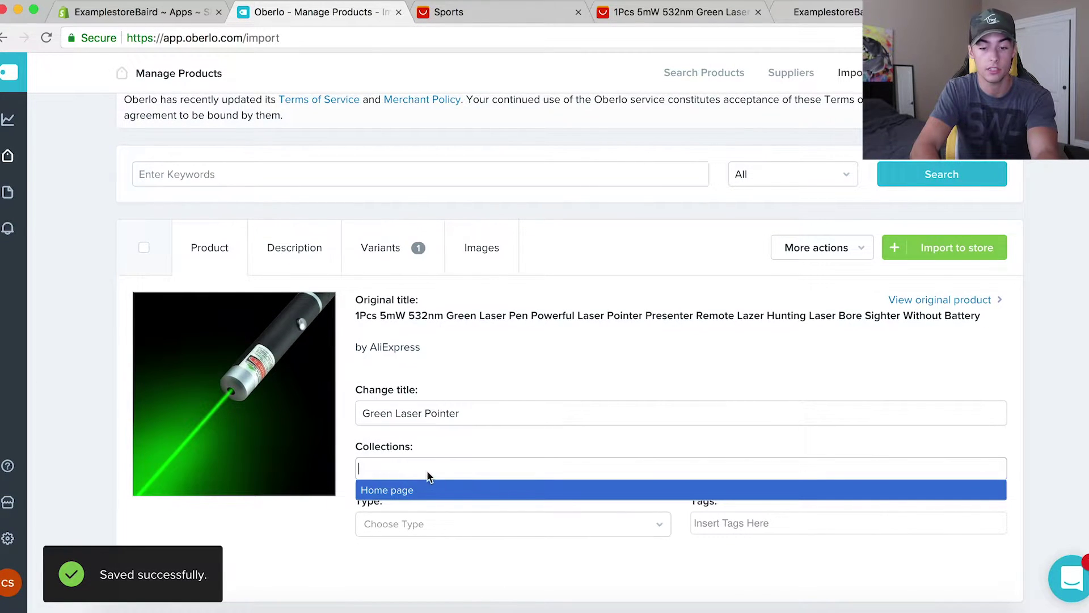
pyautogui.click(435, 447)
pyautogui.click(454, 469)
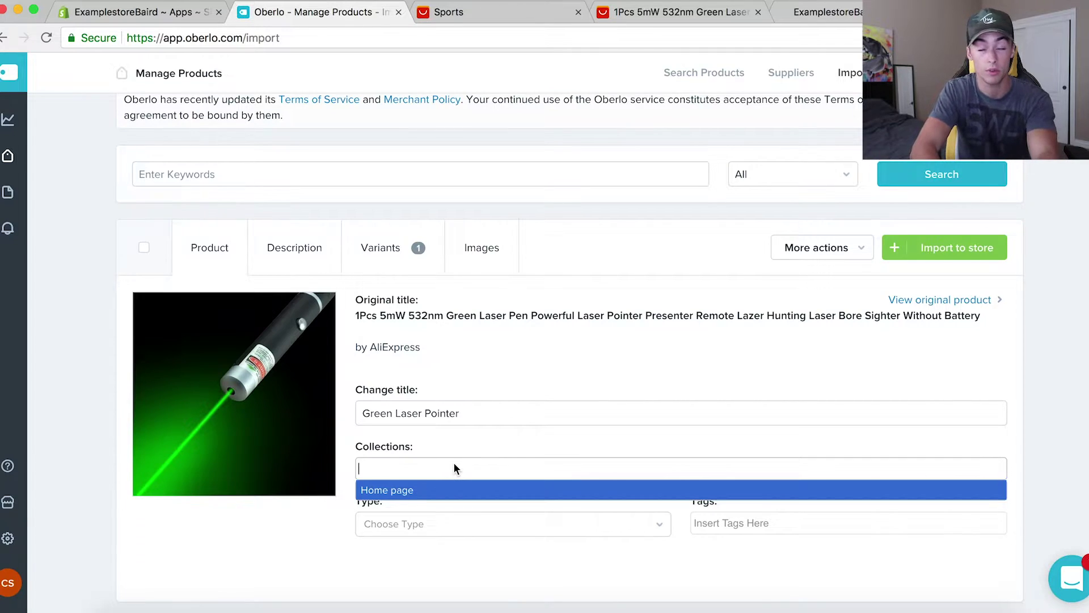
pyautogui.click(465, 431)
pyautogui.click(455, 460)
pyautogui.click(407, 491)
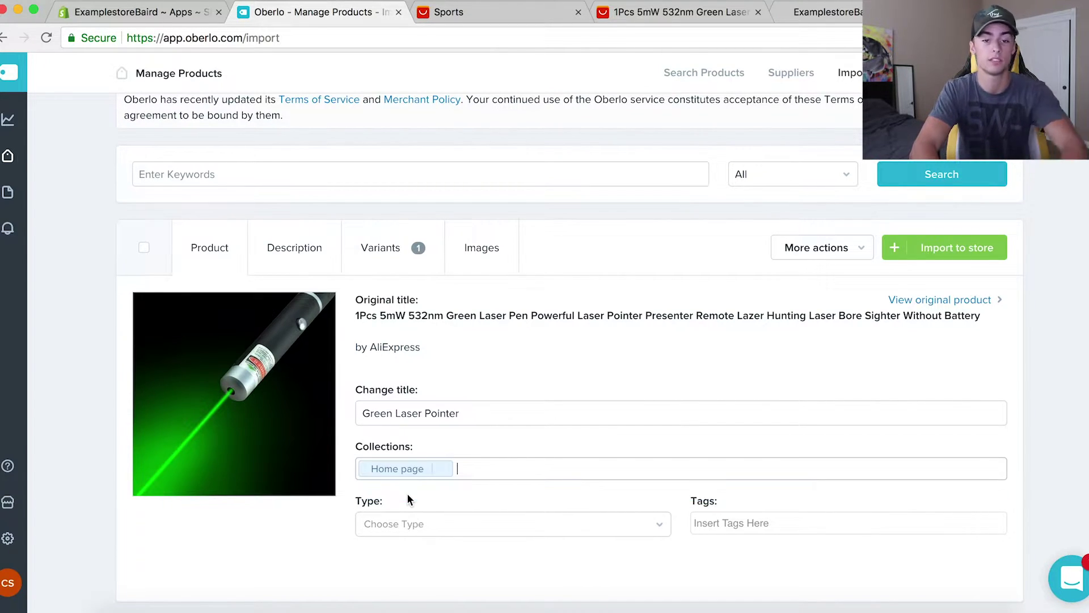
# Switch to the Shopify admin to open its home page, and return to the product listing in Oberlo
pyautogui.click(159, 16)
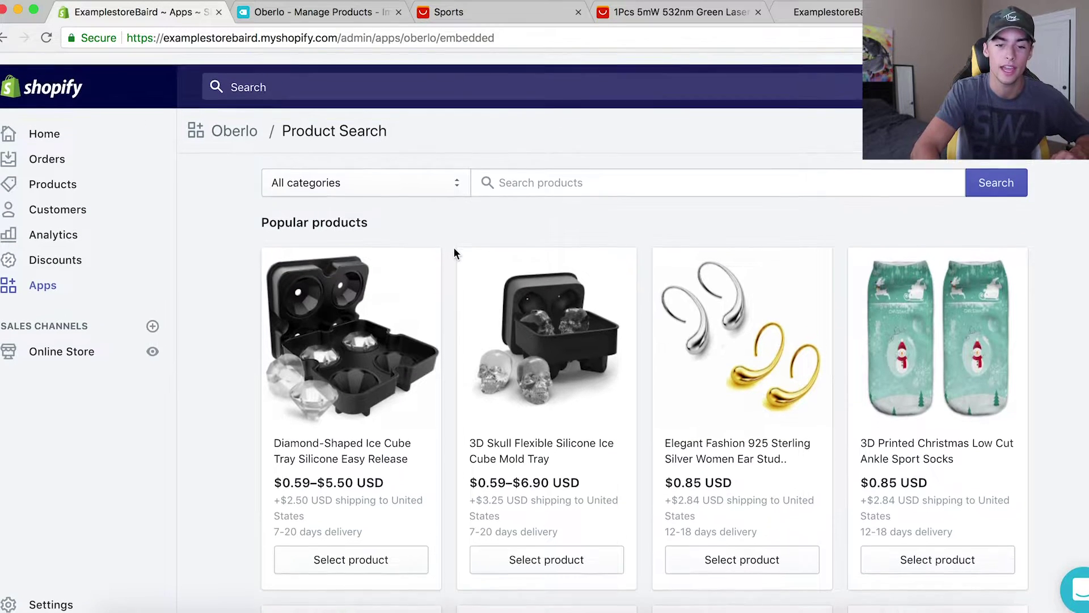
pyautogui.click(51, 122)
pyautogui.click(315, 12)
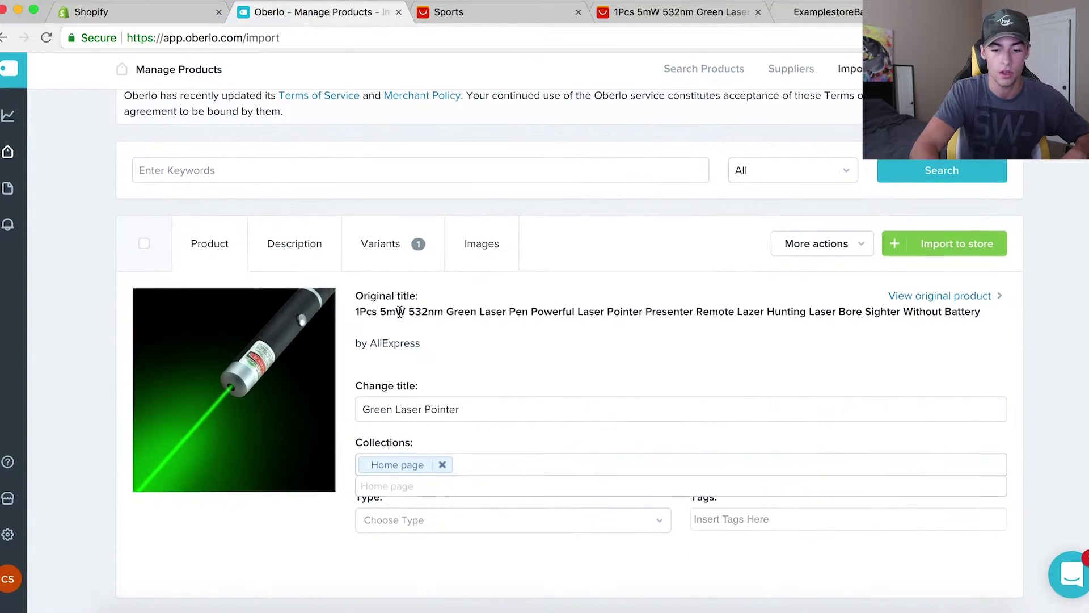
pyautogui.click(348, 543)
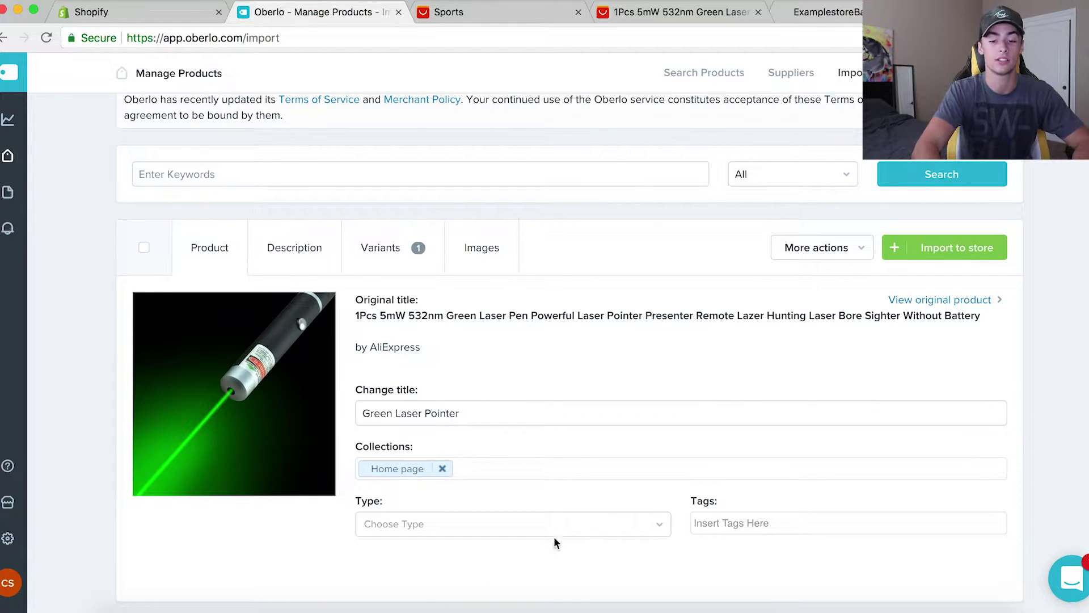
# Create and assign the product type "laser" for the green laser pointer
pyautogui.scroll(1, 411, 524)
pyautogui.click(407, 528)
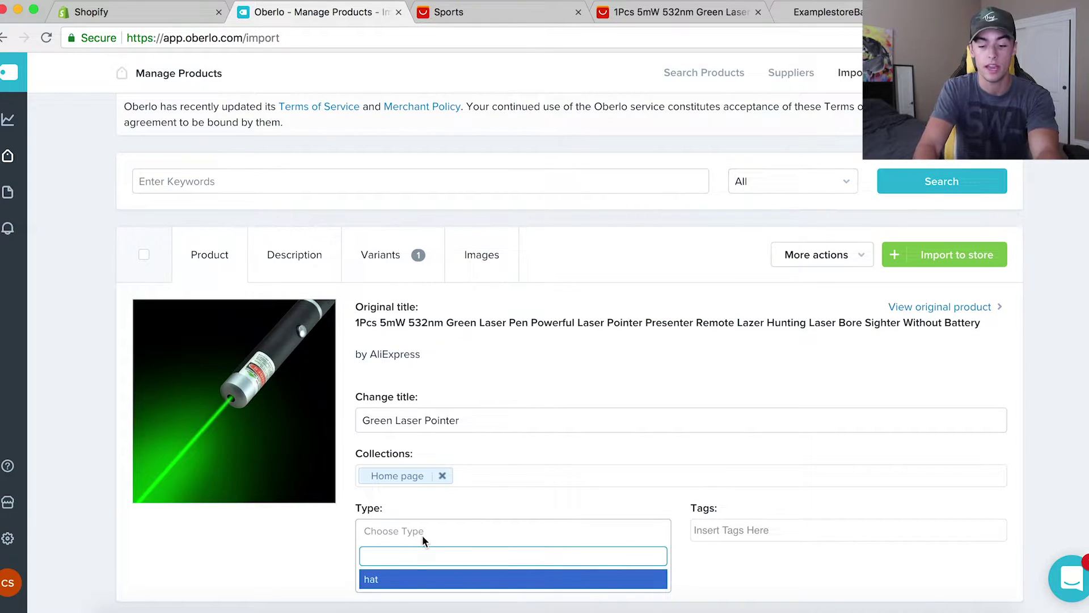
pyautogui.write('laser')
pyautogui.press('Return')
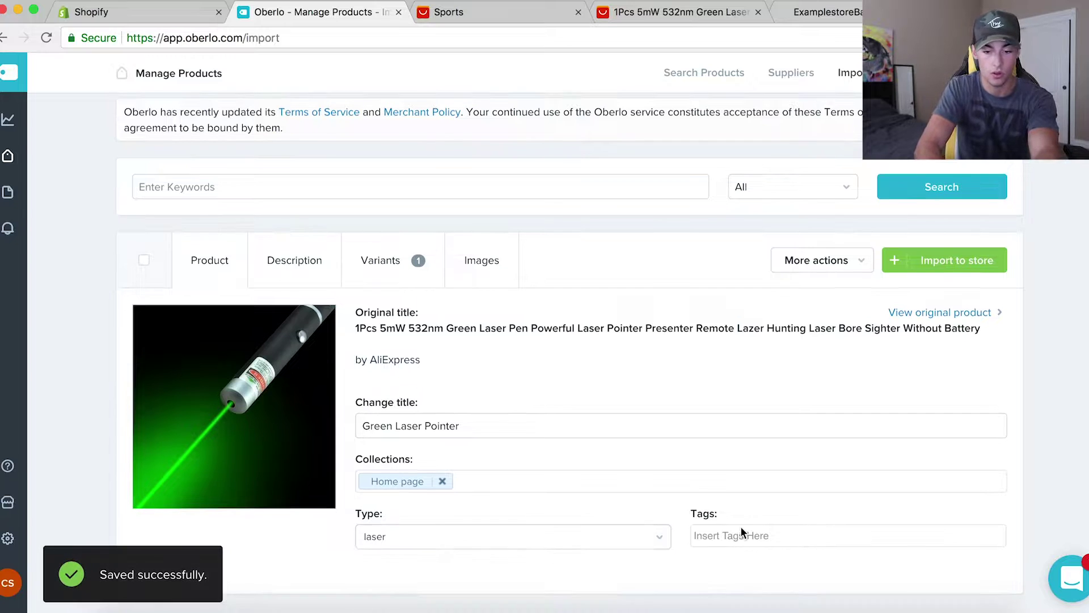
# Add the tags "laser", "pointer", "laer pointer", "green", "led" and "light" to the product
pyautogui.click(742, 534)
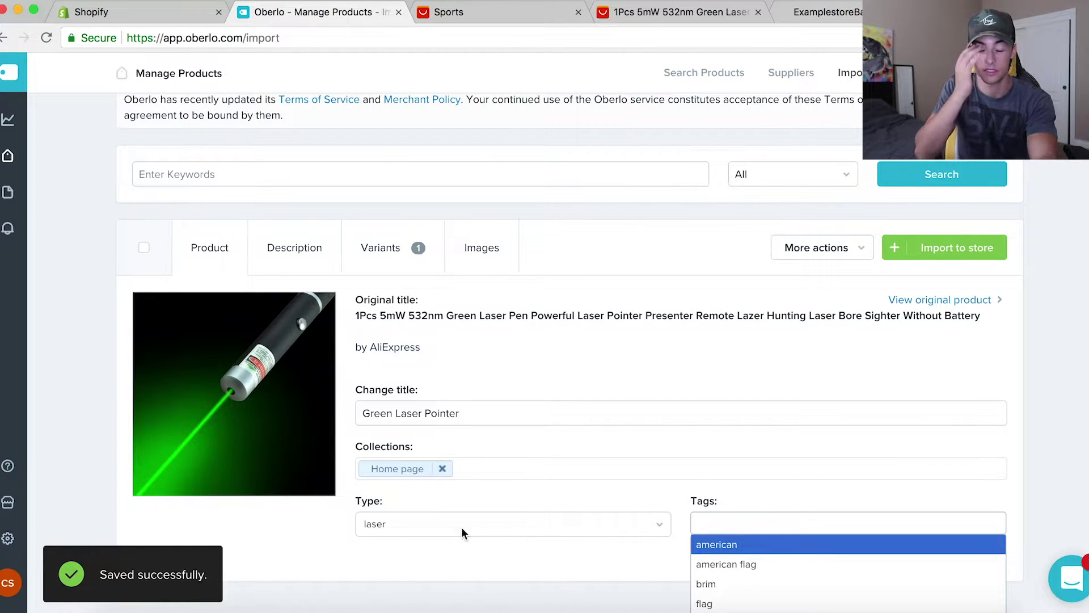
pyautogui.scroll(-2, 462, 527)
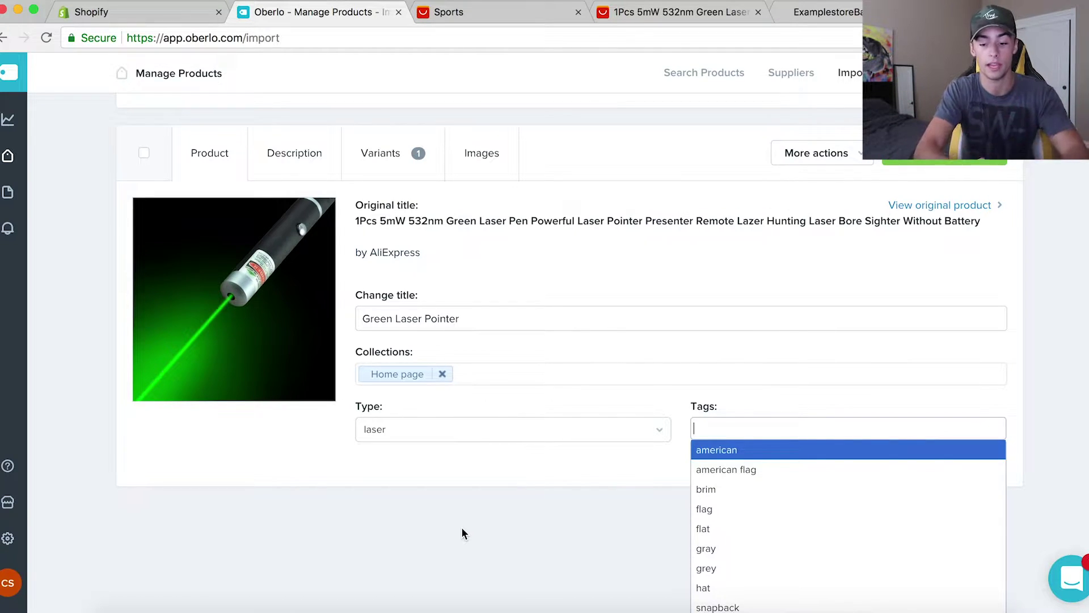
pyautogui.write('laser')
pyautogui.press('Return')
pyautogui.write('pointer')
pyautogui.press('Return')
pyautogui.write('laer pointer')
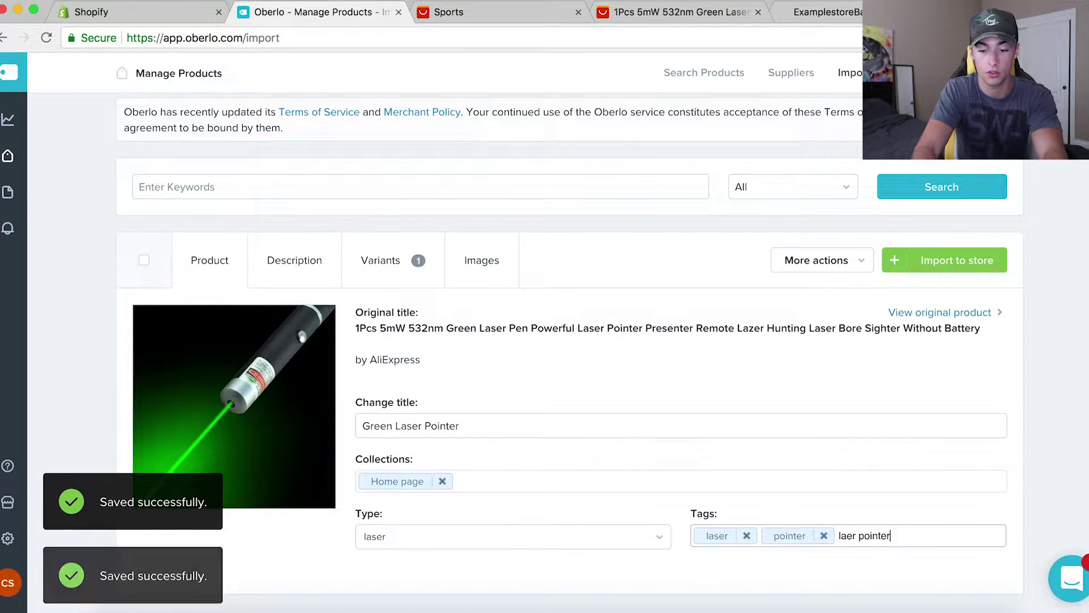
pyautogui.press('Return')
pyautogui.write('green')
pyautogui.press('Return')
pyautogui.write('led')
pyautogui.press('Return')
pyautogui.write('light')
pyautogui.press('Return')
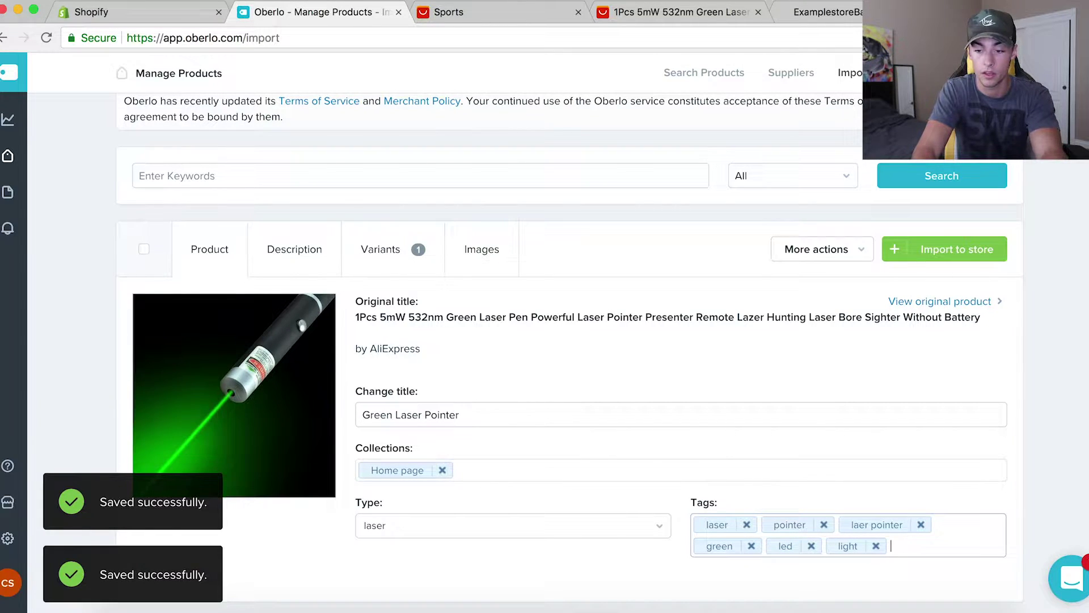
# Extend the product's tags with "hunting", "pointer", "laser" and "pen"
pyautogui.write('hunti')
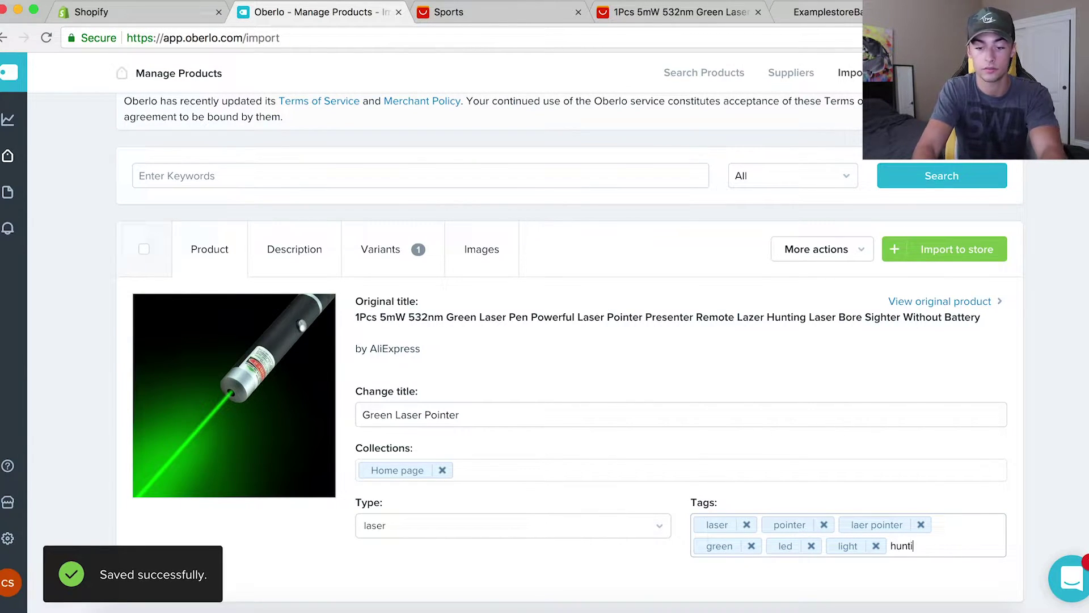
pyautogui.write('ng')
pyautogui.press('Return')
pyautogui.write('pointer')
pyautogui.scroll(-2, 734, 406)
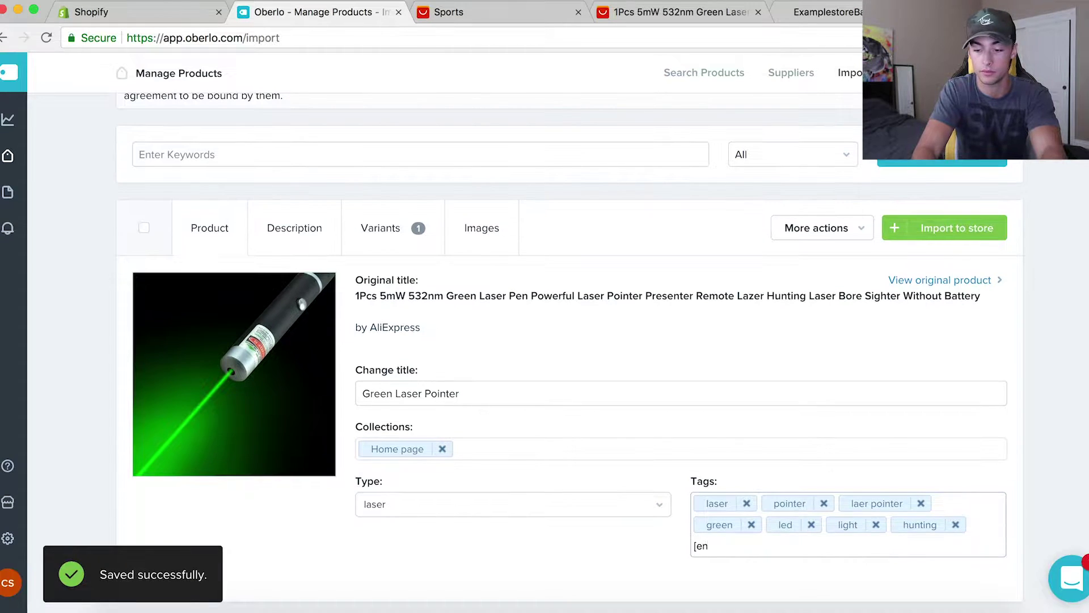
pyautogui.press('Return')
pyautogui.write('laser')
pyautogui.press('Return')
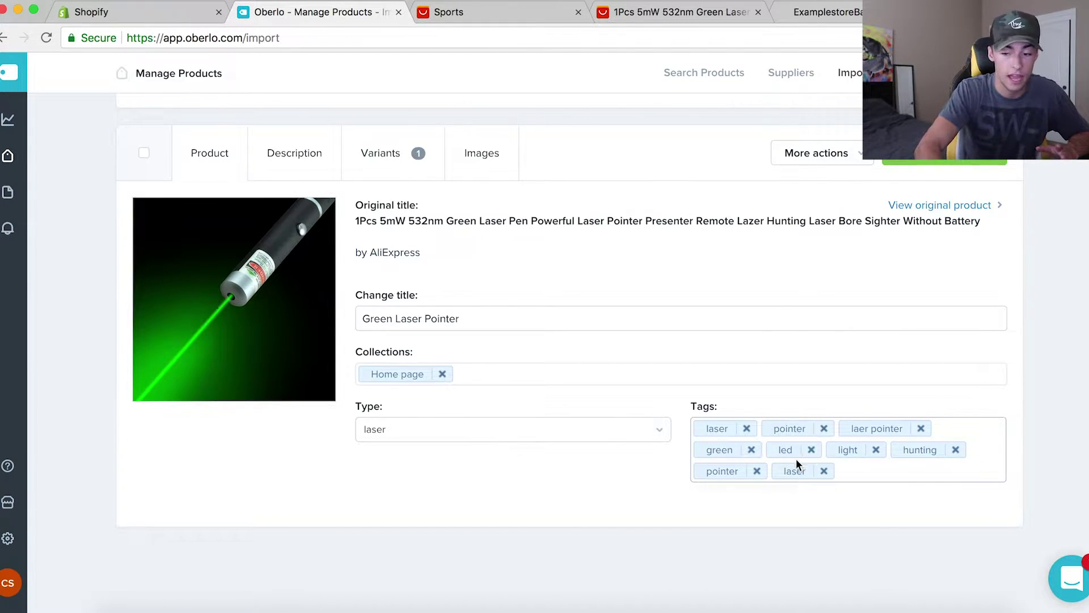
pyautogui.scroll(2, 875, 468)
pyautogui.write('pe')
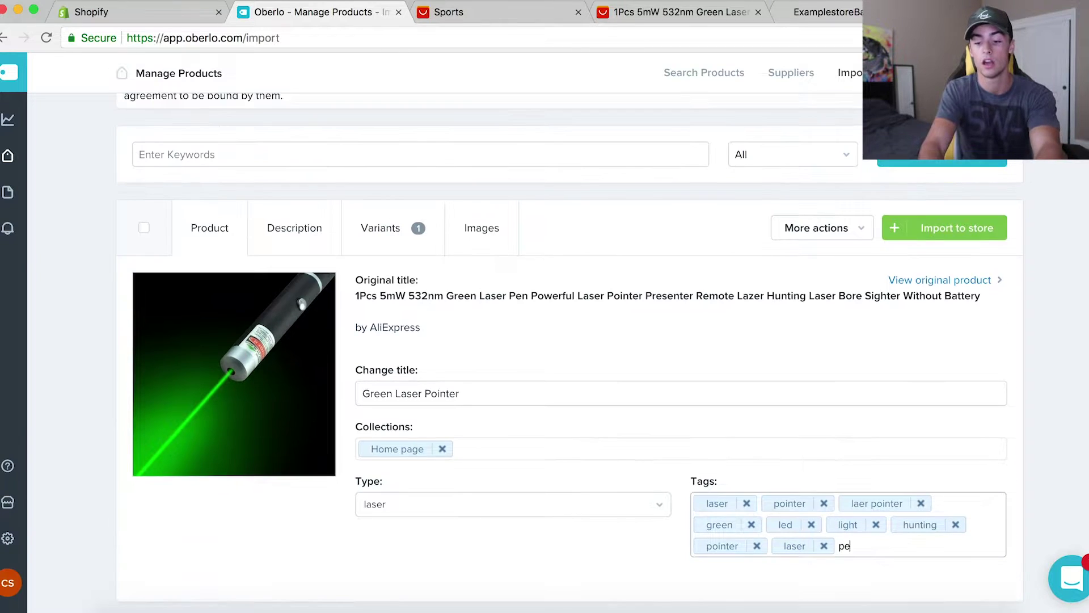
pyautogui.write('n')
pyautogui.press('Return')
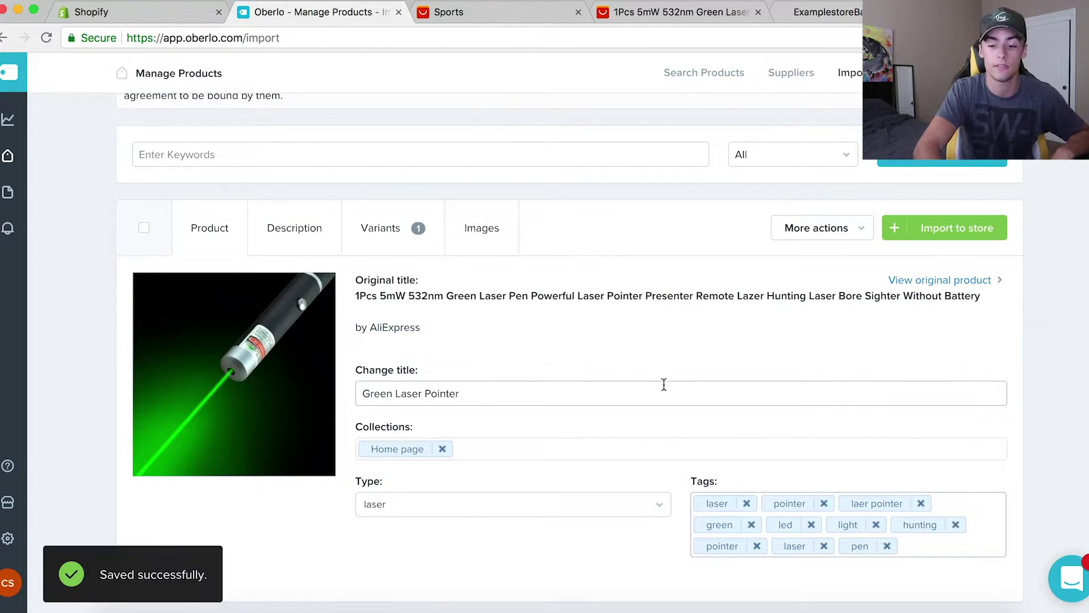
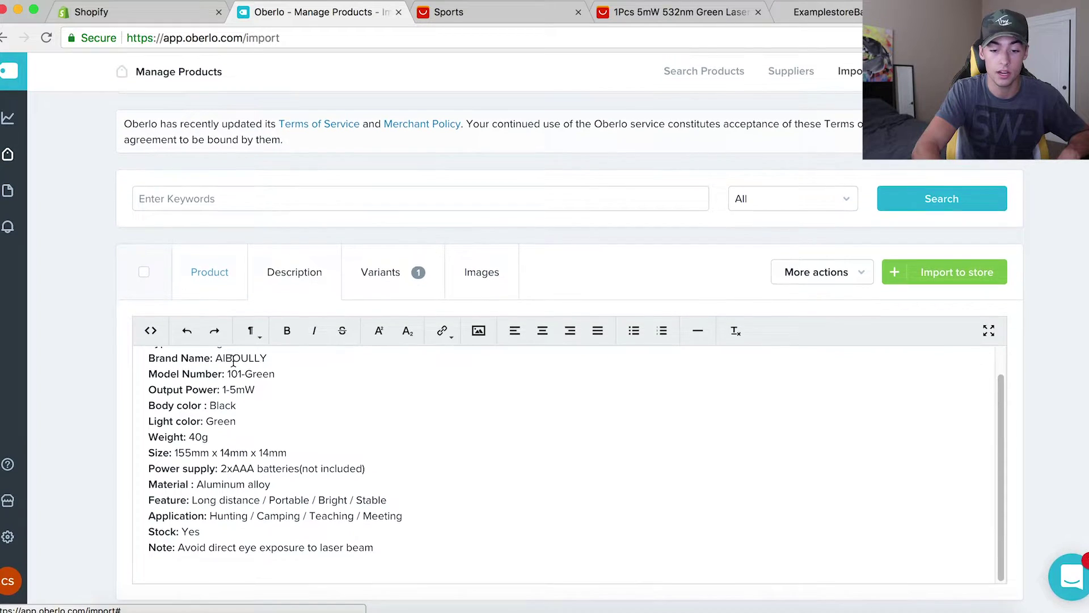
# Replace the supplier specifications in the product description with the Function text on outdoor, astronomy, construction and teaching uses
pyautogui.moveTo(428, 574); pyautogui.dragTo(93, 323)
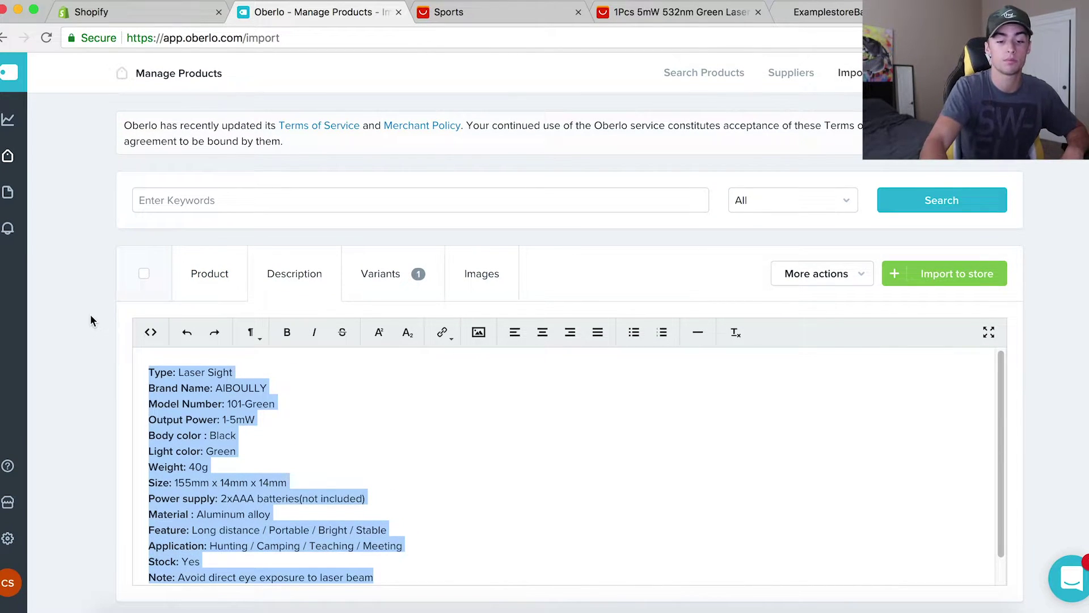
pyautogui.press('BackSpace')
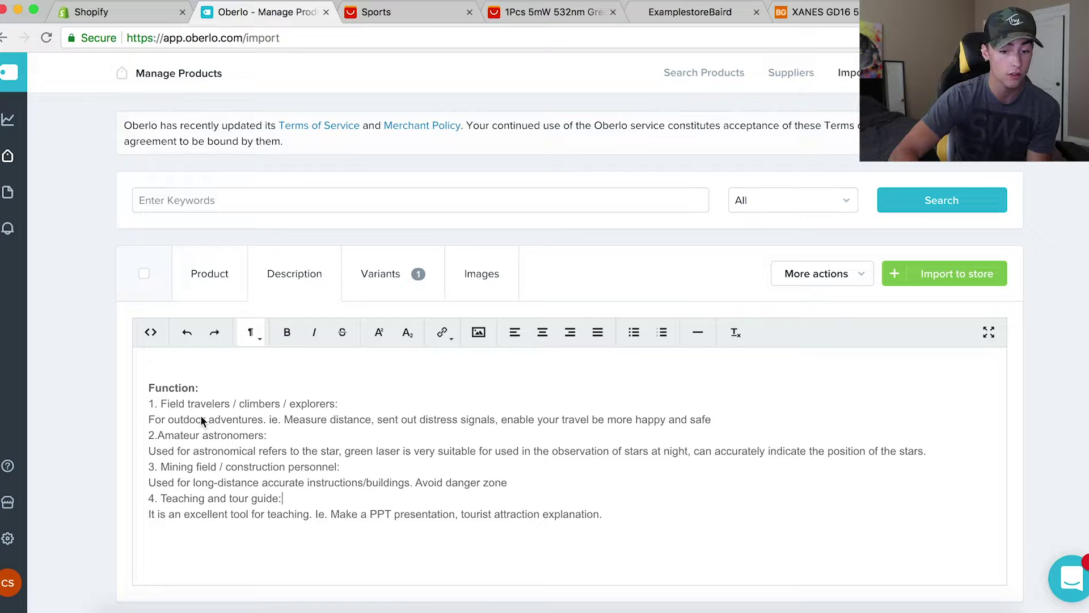
pyautogui.click(171, 404)
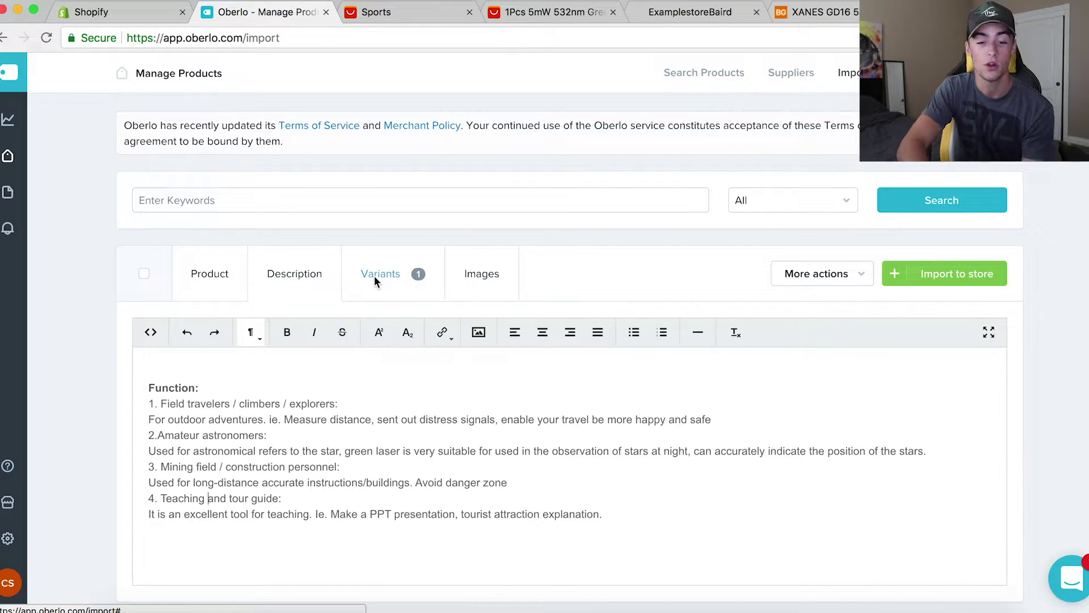
# Review the listing's title, collection, type and tags, and return to its description
pyautogui.click(231, 277)
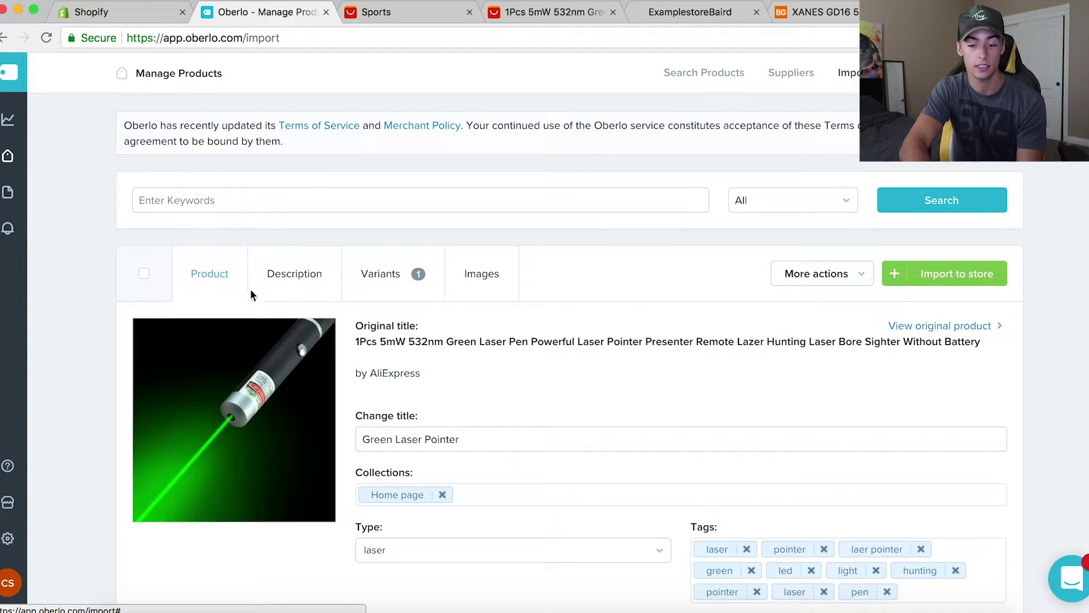
pyautogui.click(461, 440)
pyautogui.scroll(-1, 462, 440)
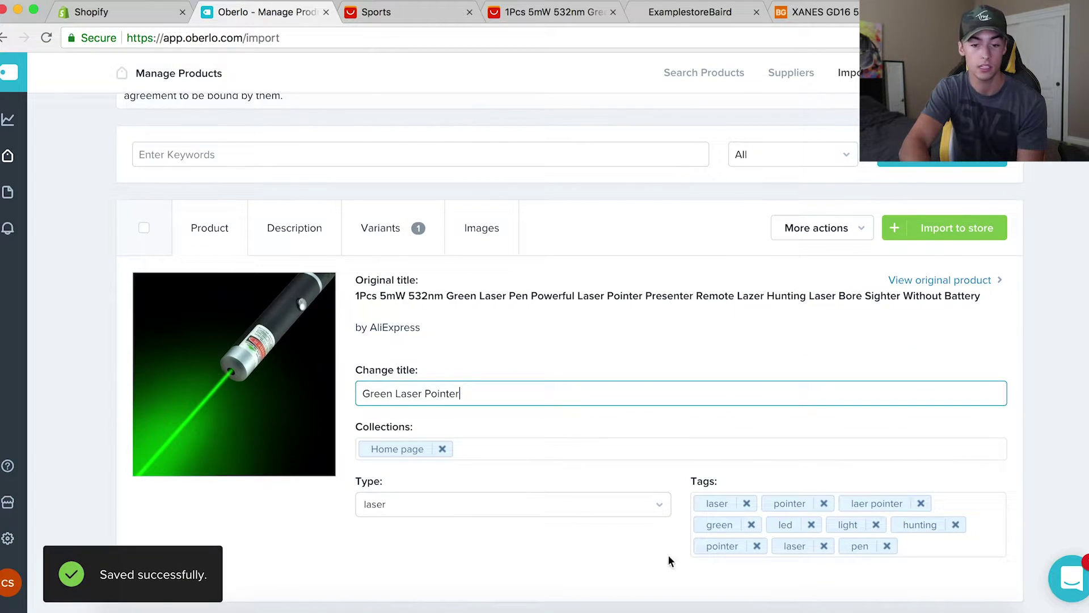
pyautogui.click(279, 230)
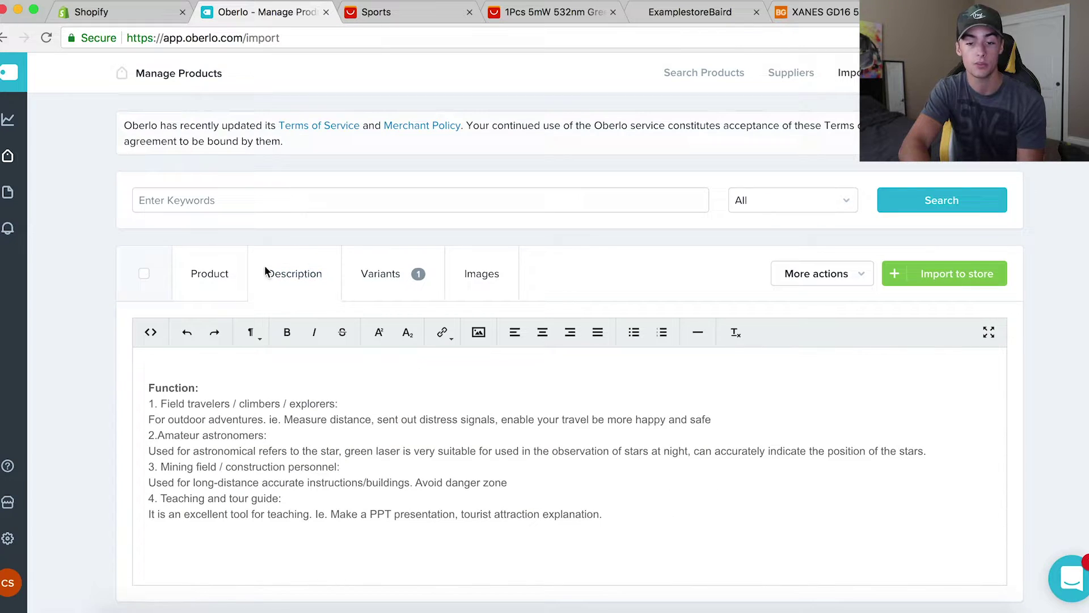
# Open the product's variants and examine the shipping methods, delivery times and costs for the United States
pyautogui.click(398, 239)
pyautogui.scroll(-1, 427, 289)
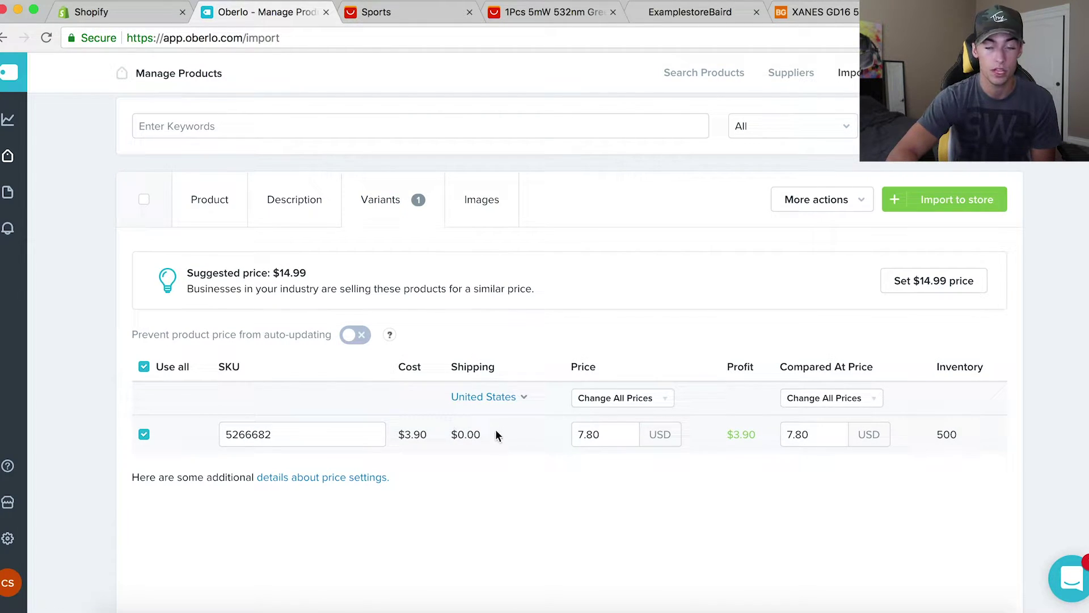
pyautogui.click(514, 395)
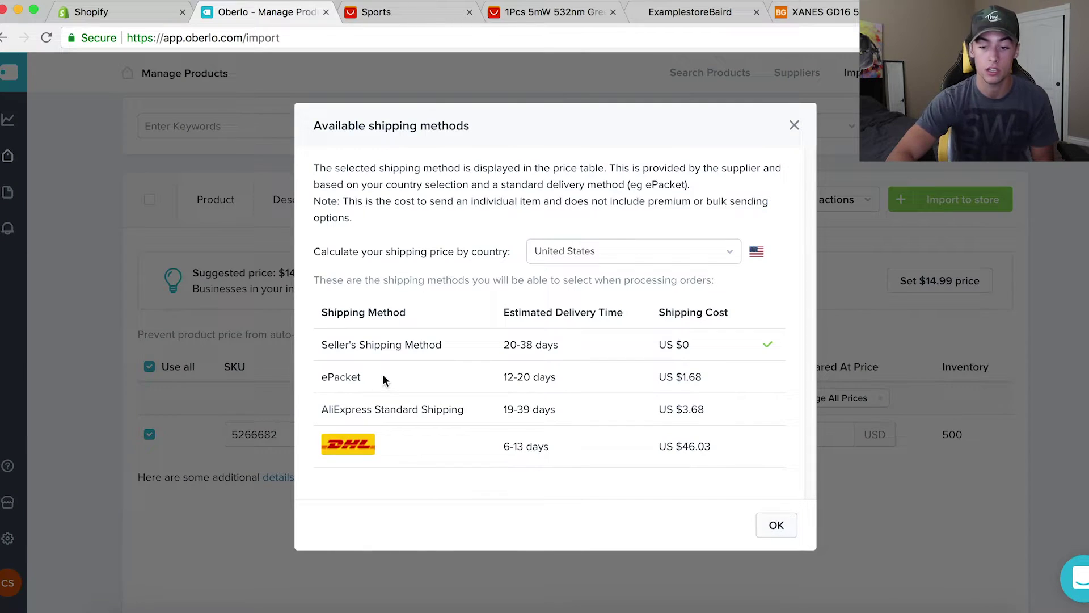
pyautogui.click(770, 364)
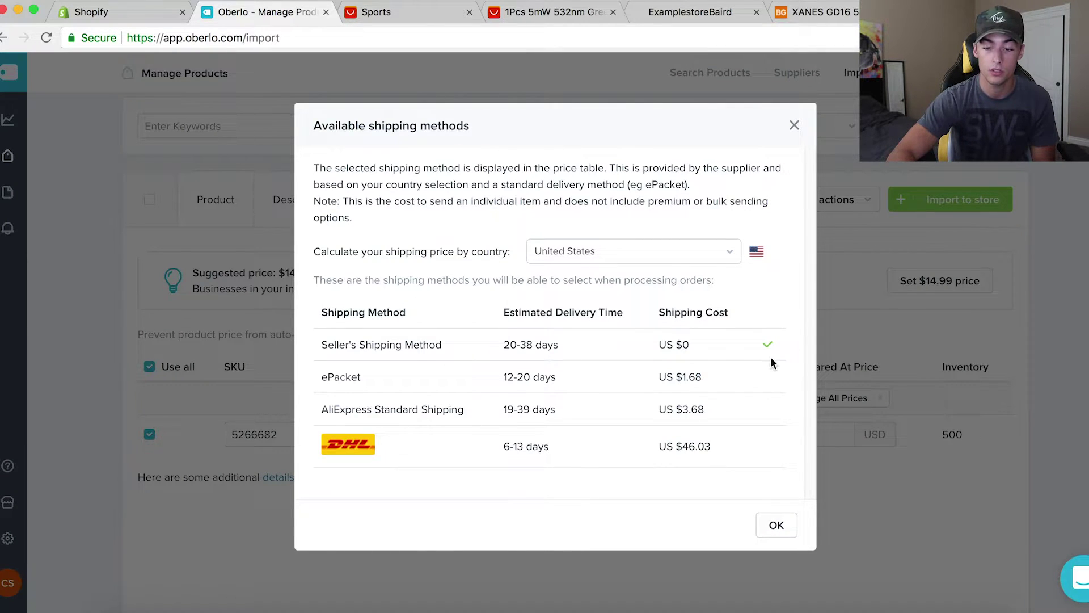
pyautogui.click(776, 526)
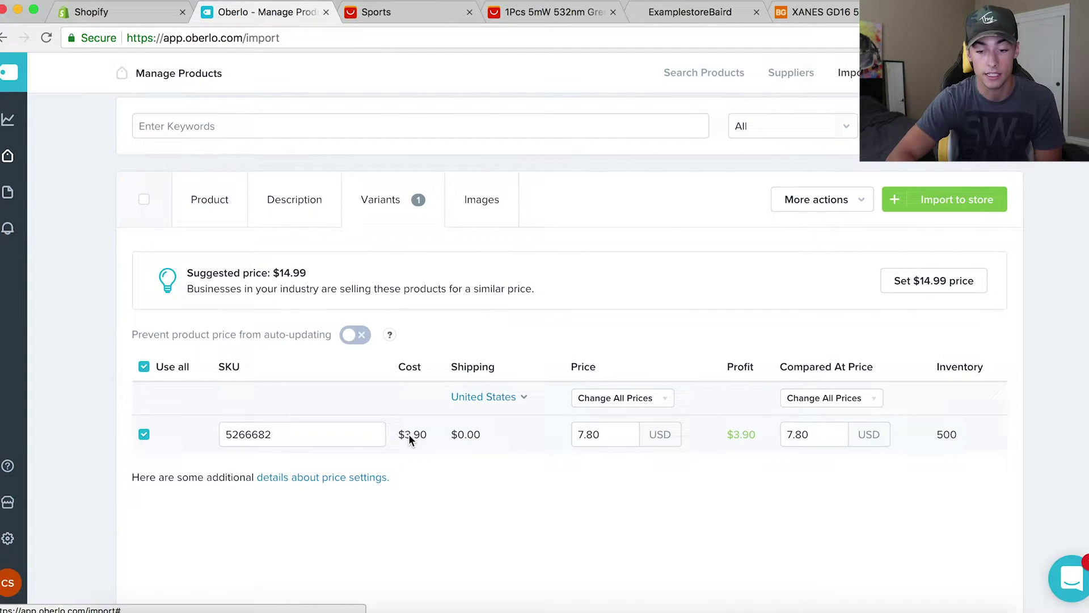
pyautogui.click(491, 398)
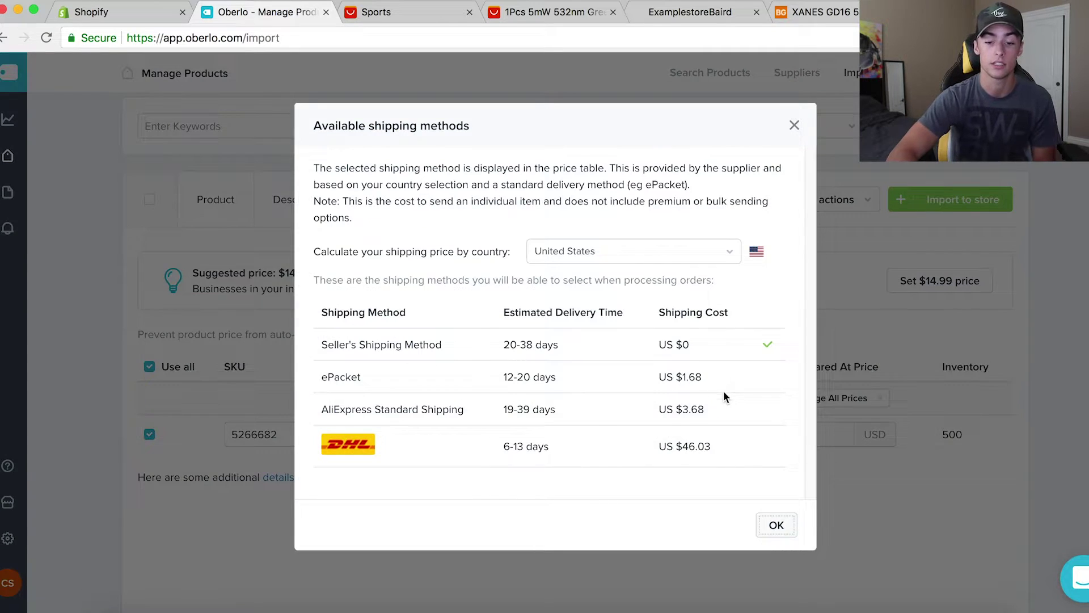
pyautogui.press('Escape')
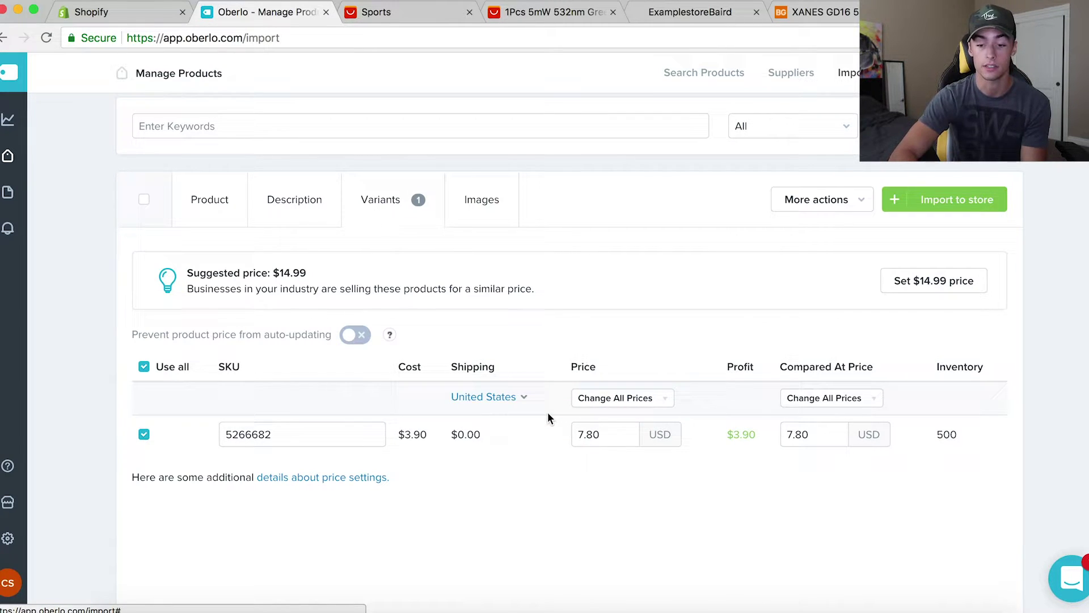
# Set the variant's price to 19.95 USD and its compared-at price to 29.99 USD
pyautogui.click(614, 434)
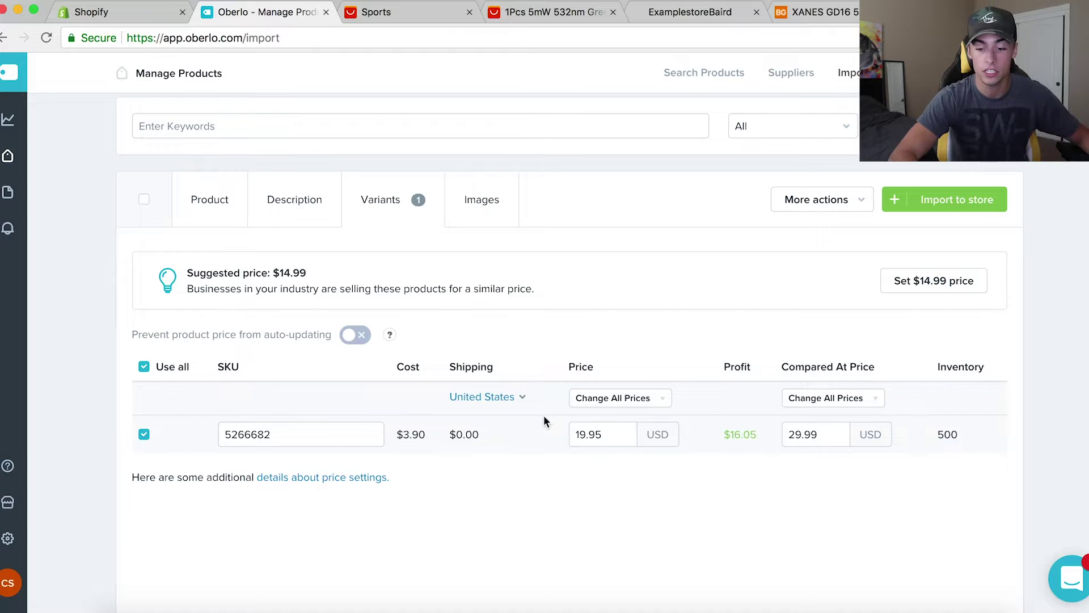
pyautogui.click(581, 435)
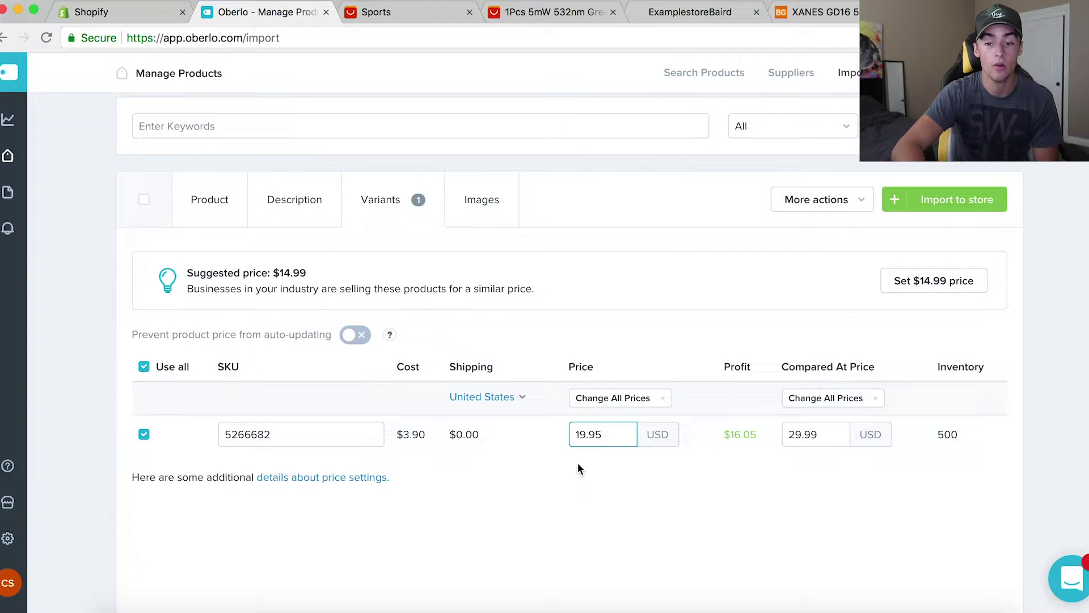
# Add the green-lit room, hand-held pointer, dark beam collage and red-lit building photos to the product's selected images, and check the remaining ones
pyautogui.click(491, 203)
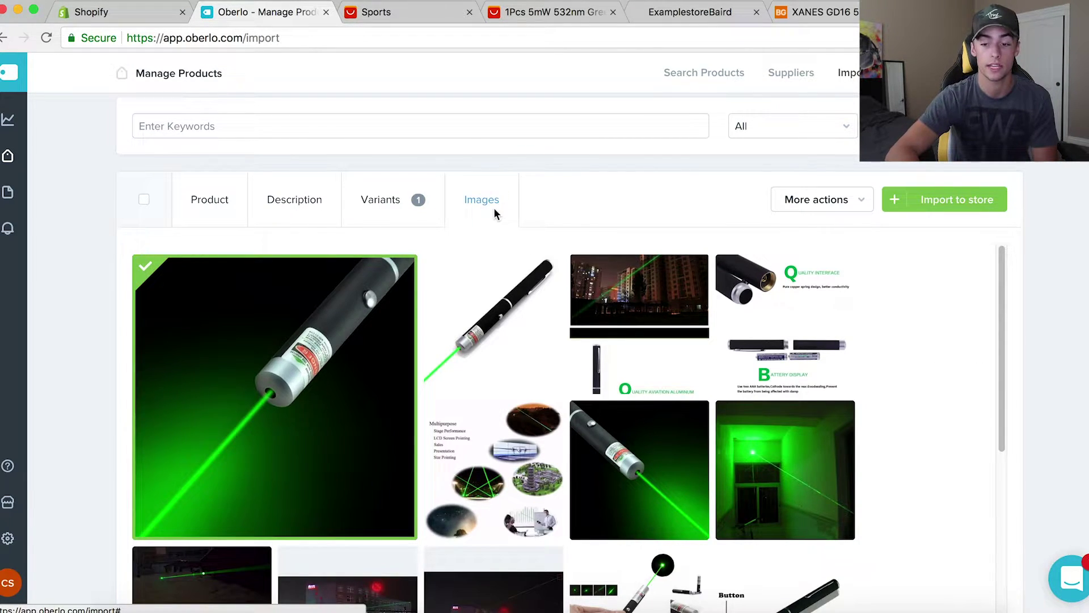
pyautogui.scroll(-3, 527, 392)
pyautogui.scroll(3, 527, 400)
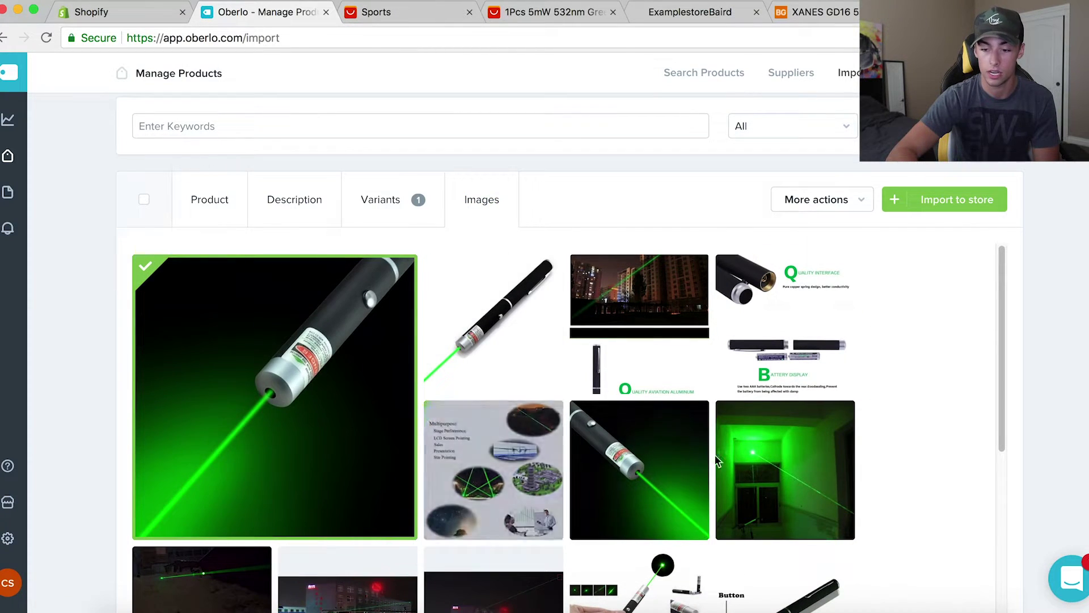
pyautogui.click(818, 480)
pyautogui.scroll(-1, 819, 480)
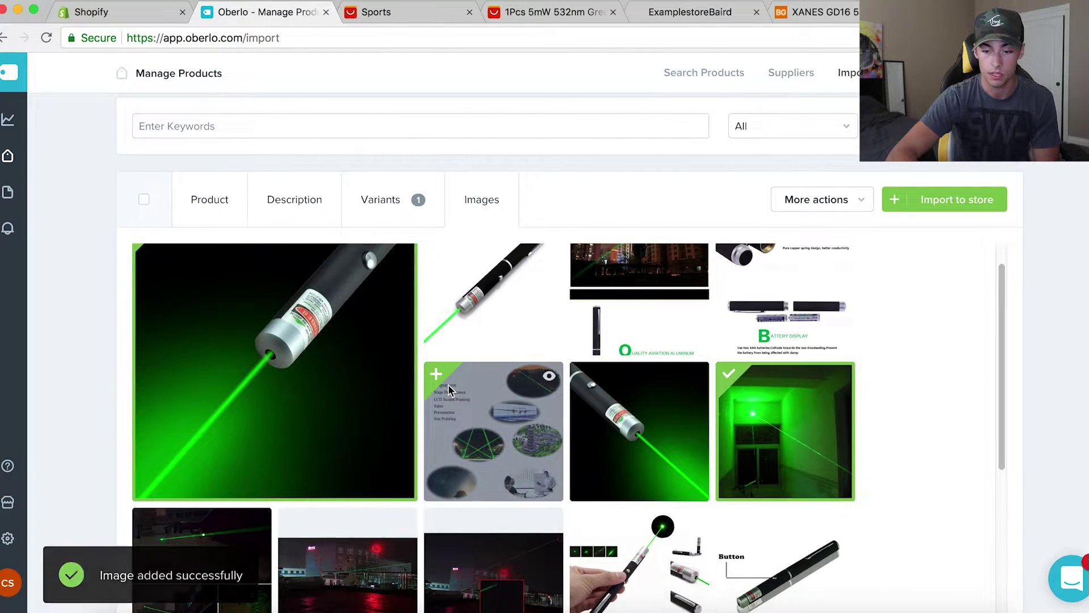
pyautogui.scroll(-1, 449, 390)
pyautogui.click(585, 464)
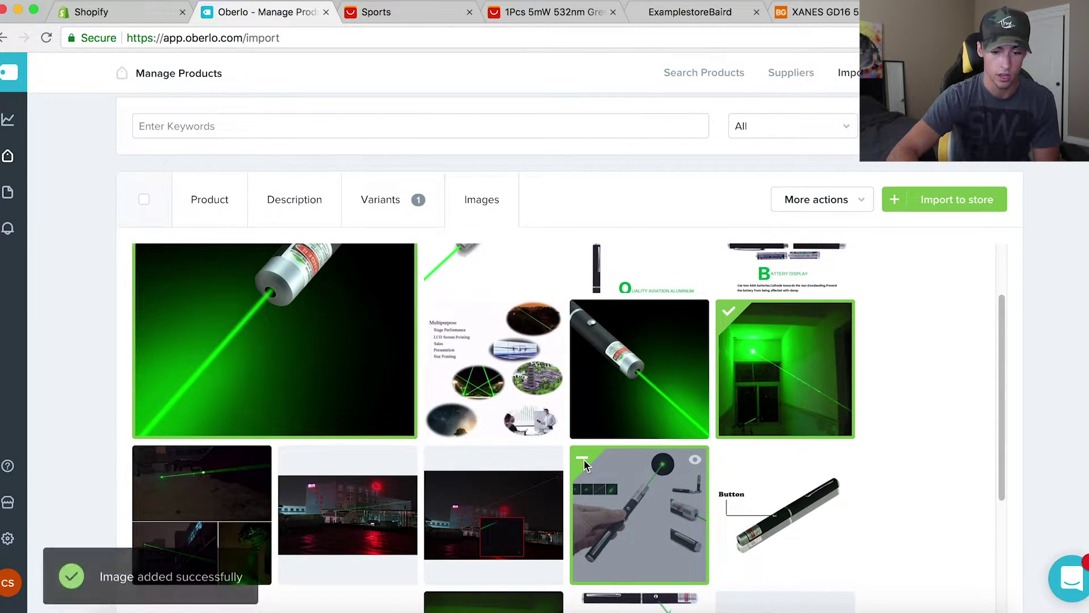
pyautogui.click(143, 459)
pyautogui.scroll(1, 419, 492)
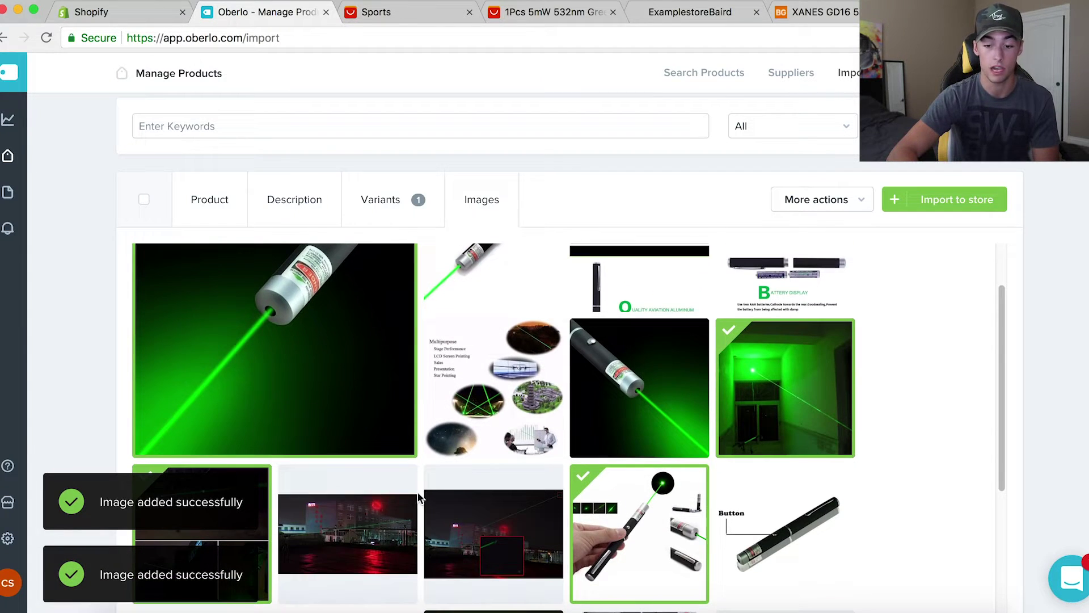
pyautogui.click(286, 483)
pyautogui.scroll(2, 472, 495)
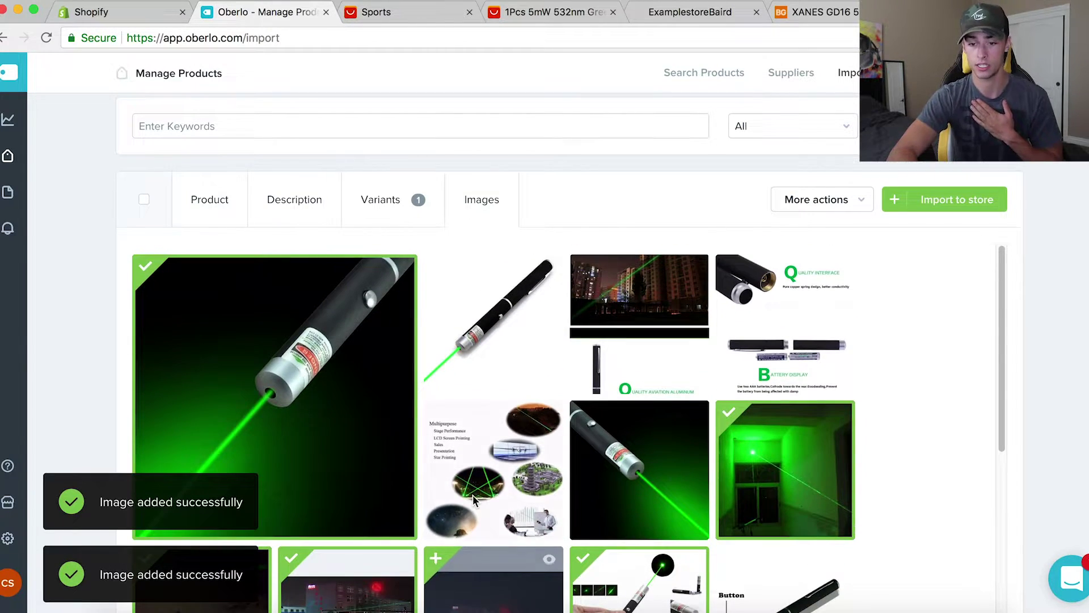
pyautogui.scroll(-5, 769, 424)
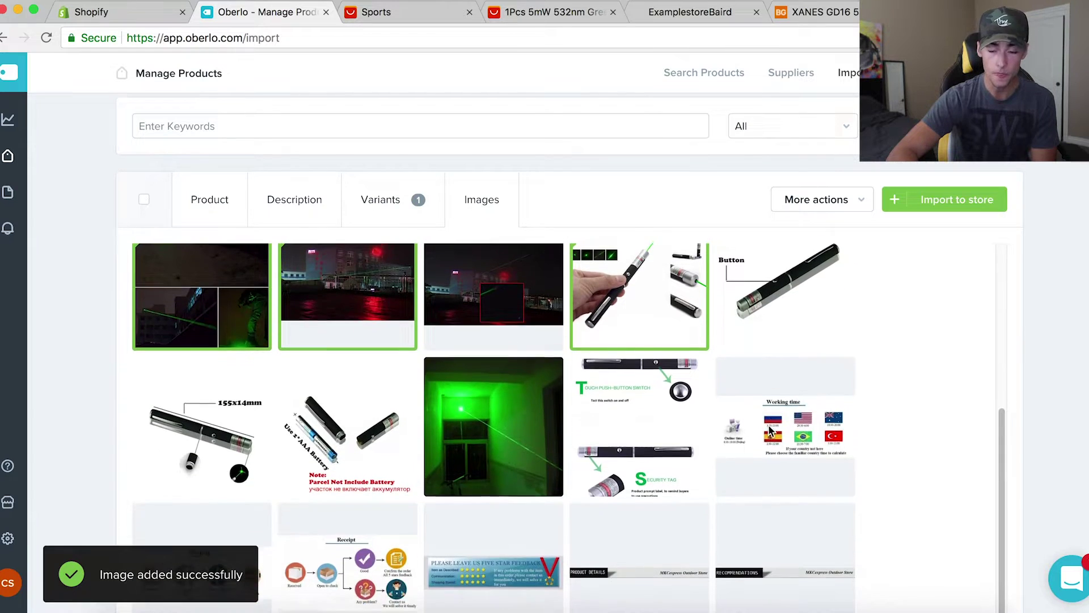
pyautogui.scroll(5, 769, 424)
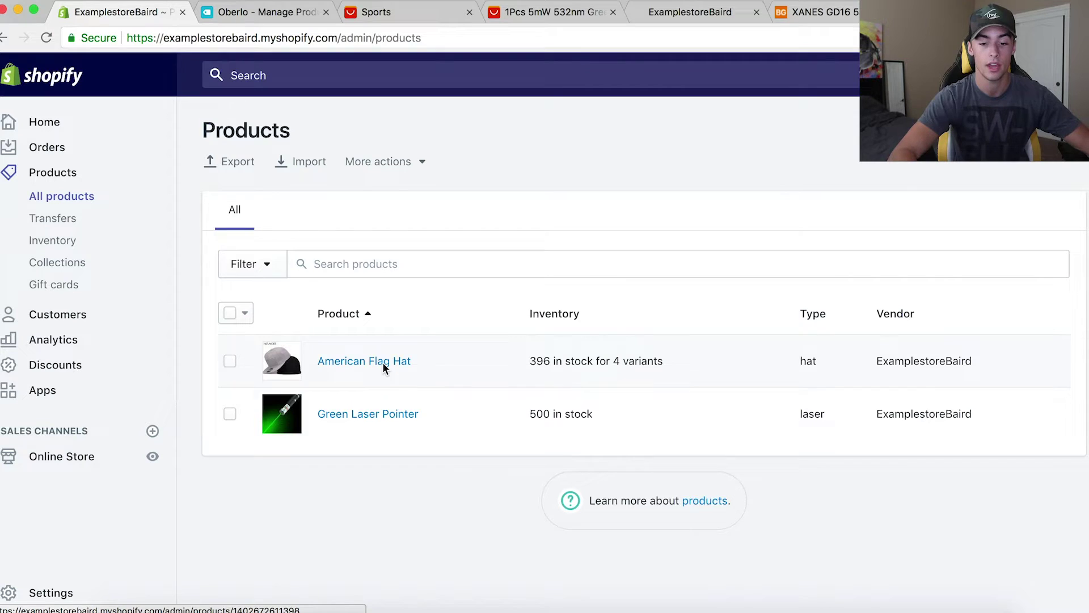
# Open the Green Laser Pointer product in the Shopify admin and review its description, images, tags and pricing
pyautogui.click(363, 417)
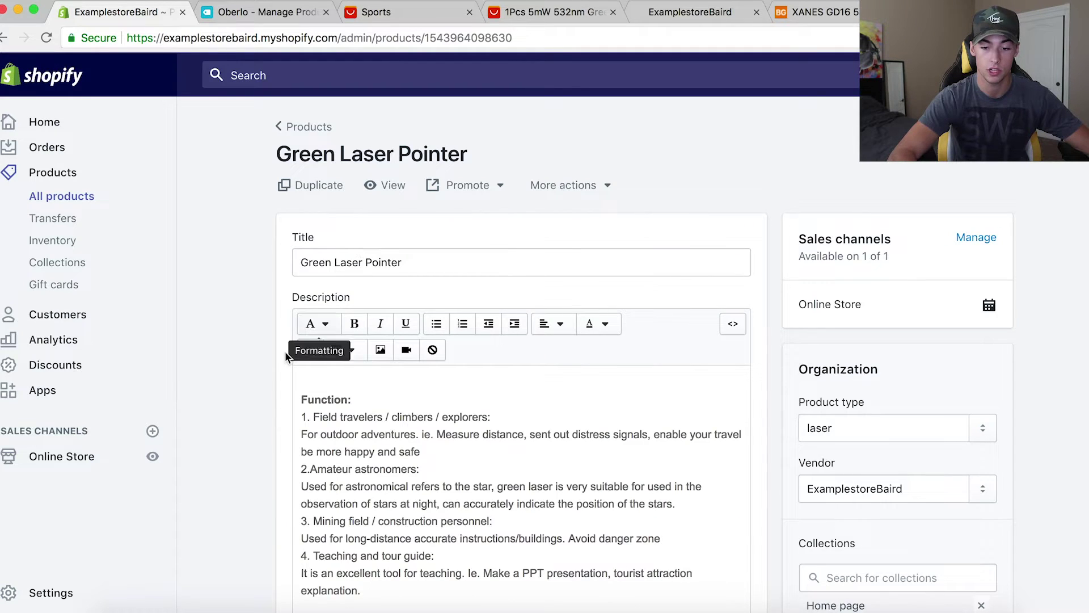
pyautogui.scroll(-5, 229, 528)
pyautogui.scroll(-5, 271, 433)
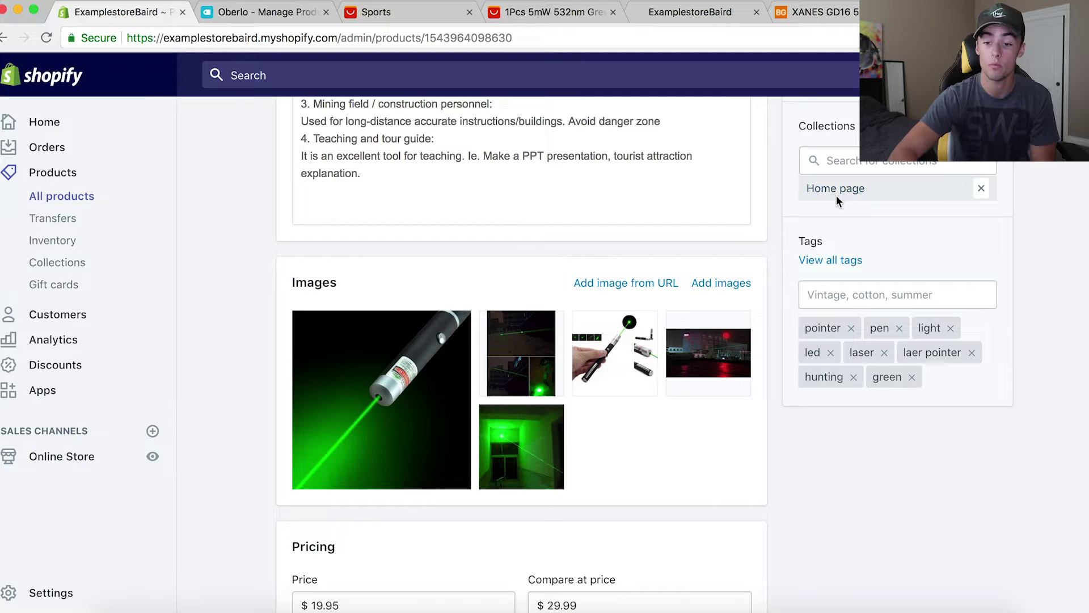
pyautogui.scroll(-7, 825, 346)
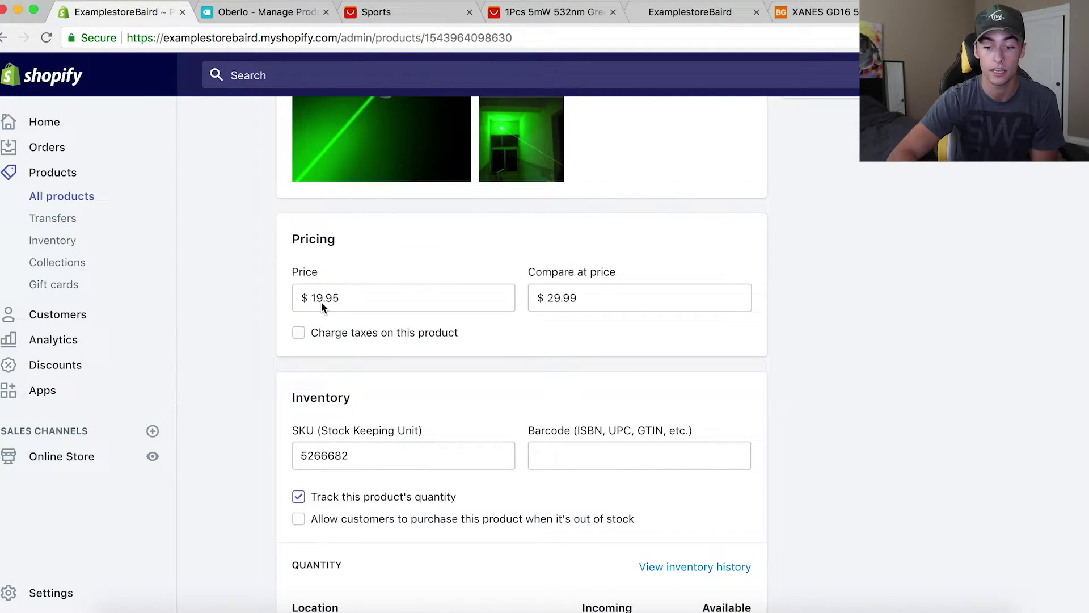
pyautogui.click(601, 298)
pyautogui.moveTo(602, 297); pyautogui.dragTo(510, 306)
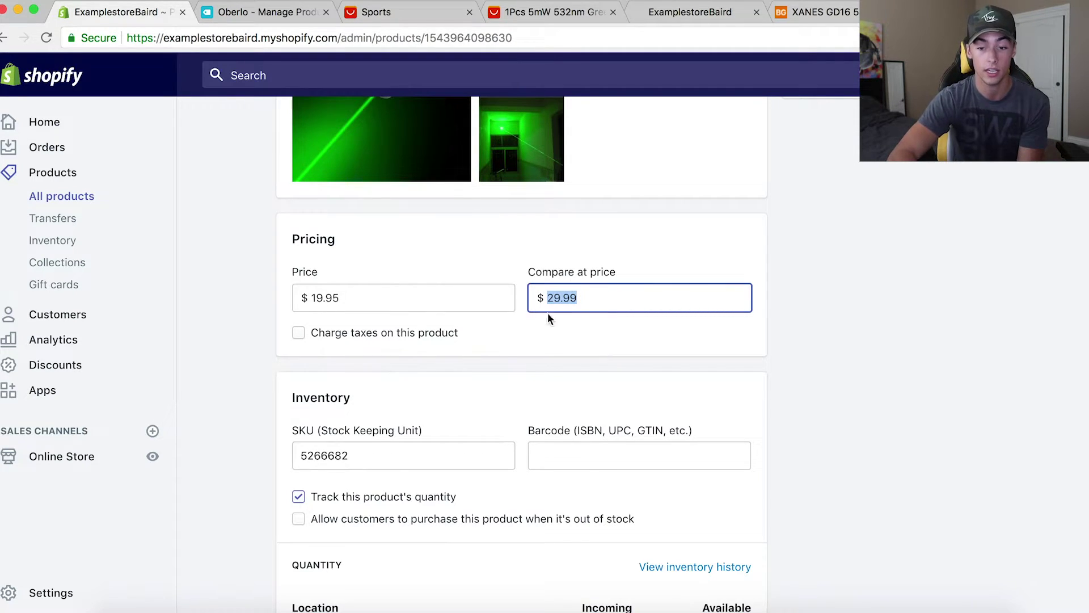
# Review the product's inventory and shipping sections and examine its weight setting
pyautogui.scroll(-11, 564, 367)
pyautogui.scroll(-3, 566, 365)
pyautogui.scroll(12, 568, 363)
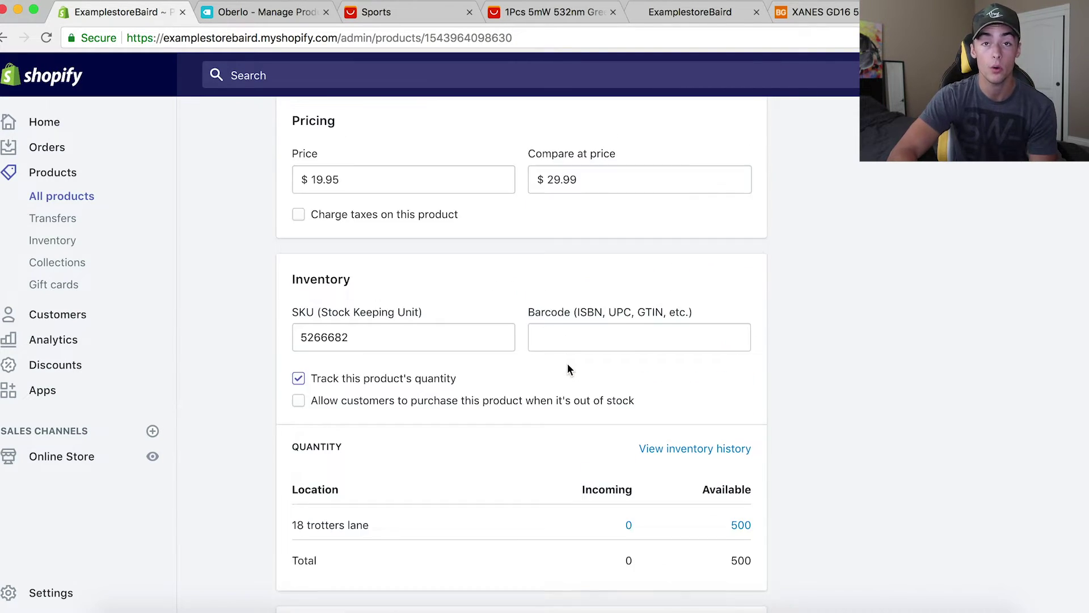
pyautogui.scroll(-7, 568, 368)
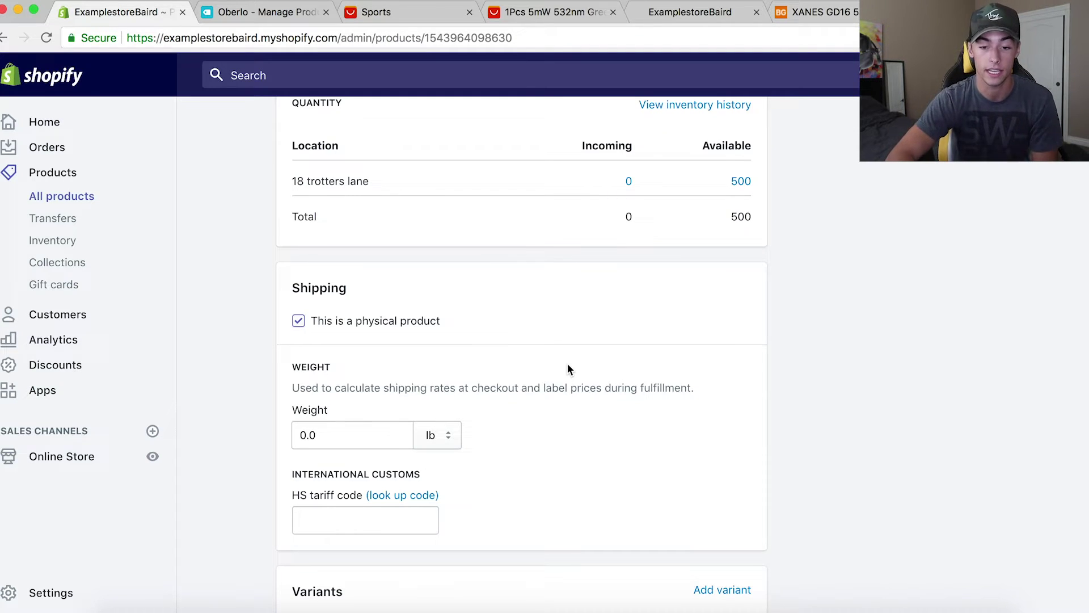
pyautogui.scroll(-2, 568, 366)
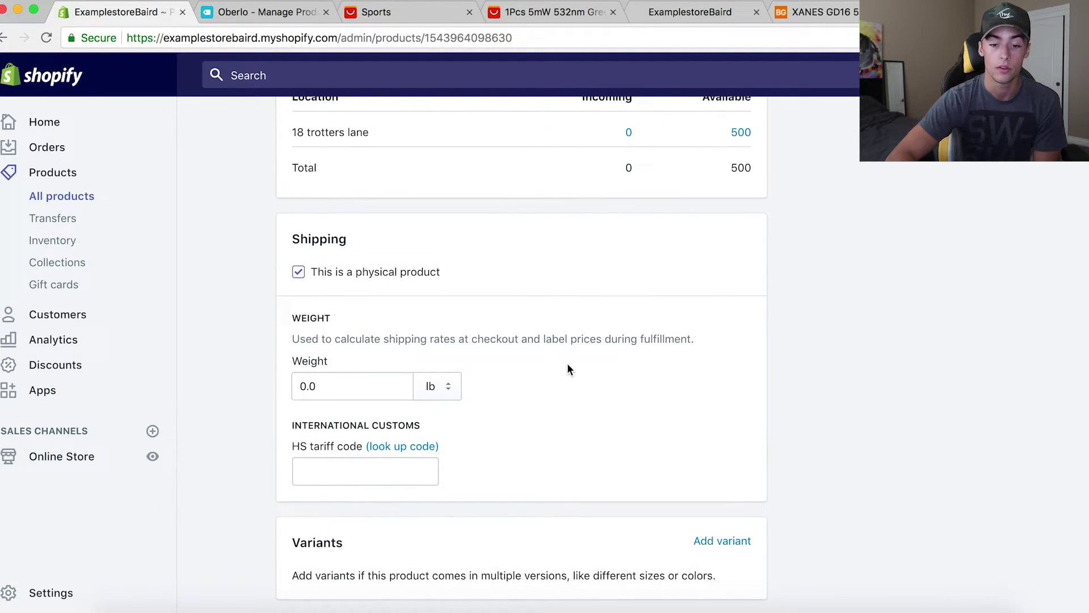
pyautogui.scroll(2, 533, 223)
pyautogui.click(347, 446)
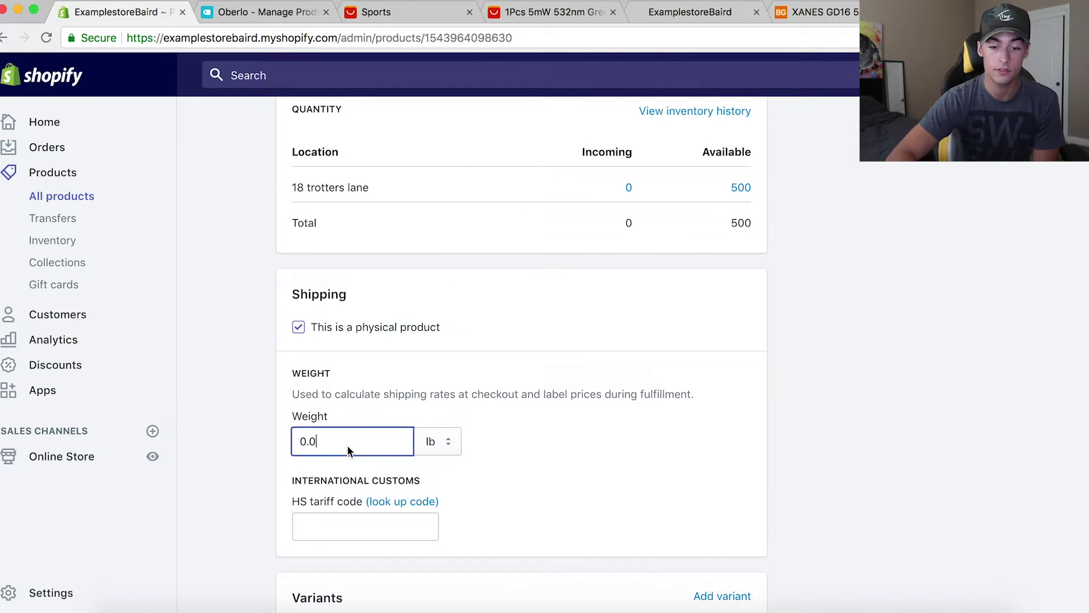
pyautogui.moveTo(347, 445); pyautogui.dragTo(300, 444)
pyautogui.click(359, 445)
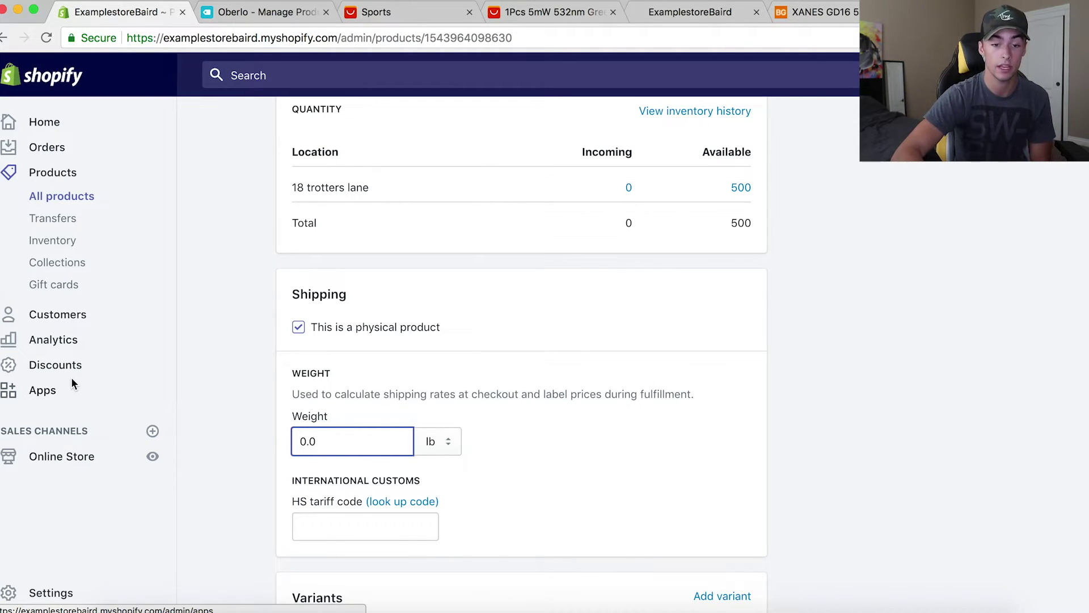
pyautogui.click(335, 441)
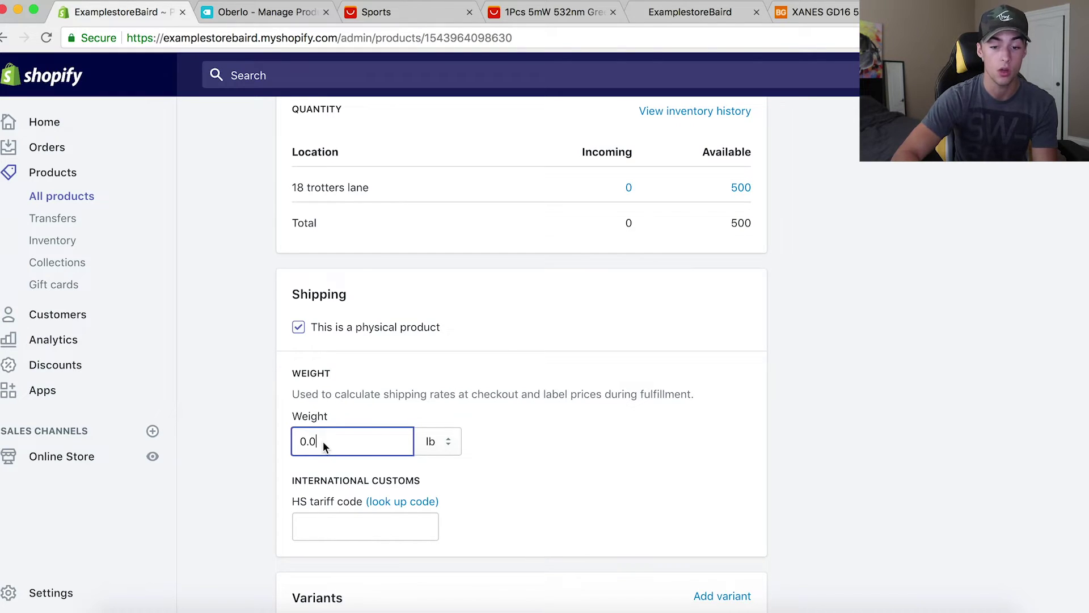
# Open the store's shipping settings and look over the rates in the shipping zones
pyautogui.click(52, 595)
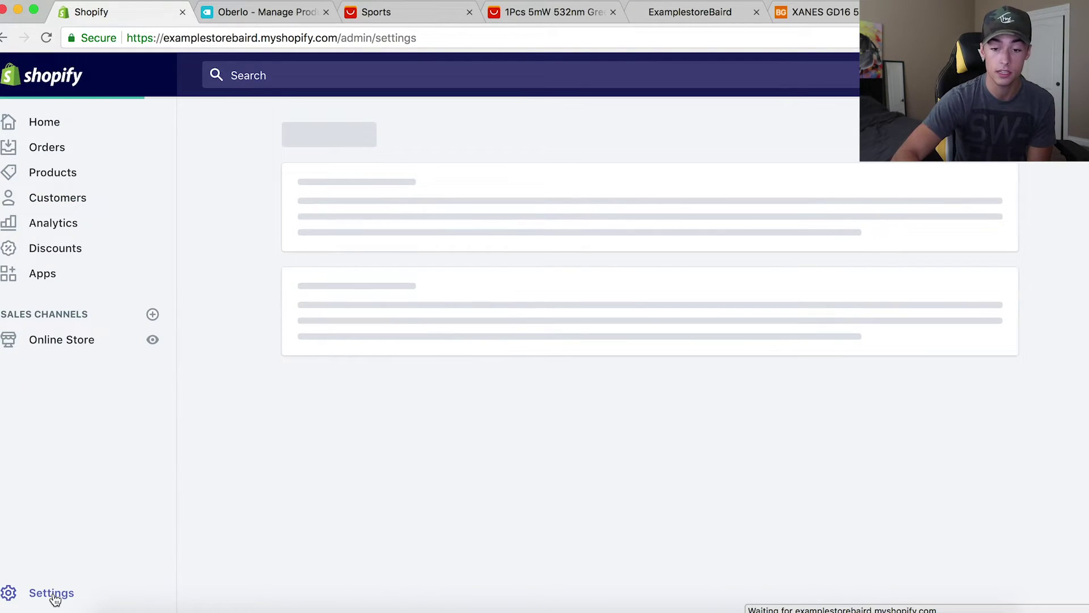
pyautogui.click(371, 436)
pyautogui.scroll(-5, 534, 362)
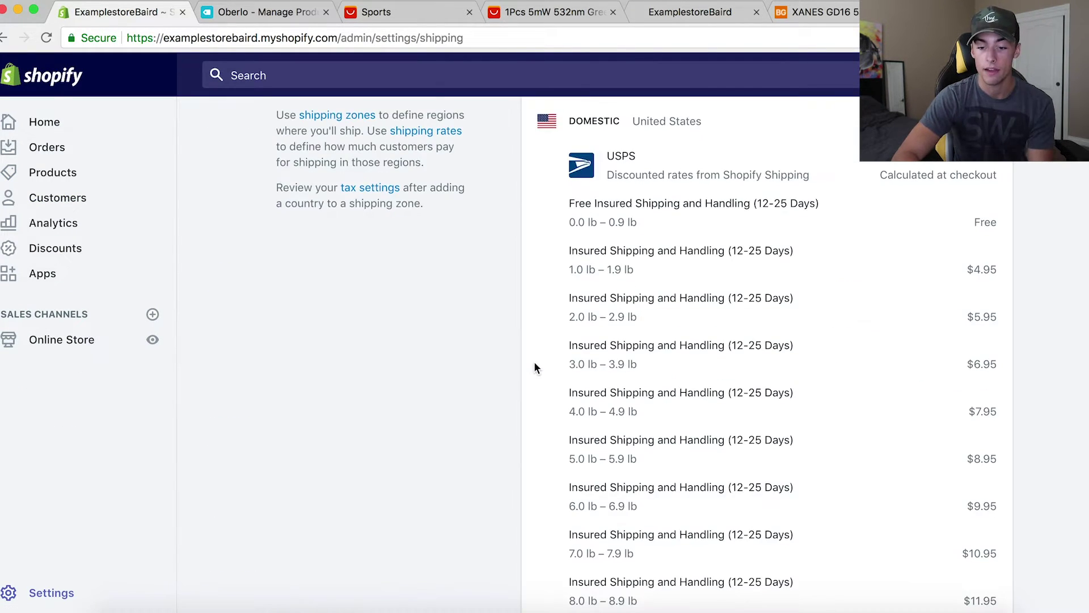
pyautogui.scroll(-1, 533, 362)
pyautogui.scroll(-10, 533, 361)
pyautogui.scroll(8, 534, 362)
pyautogui.scroll(4, 535, 367)
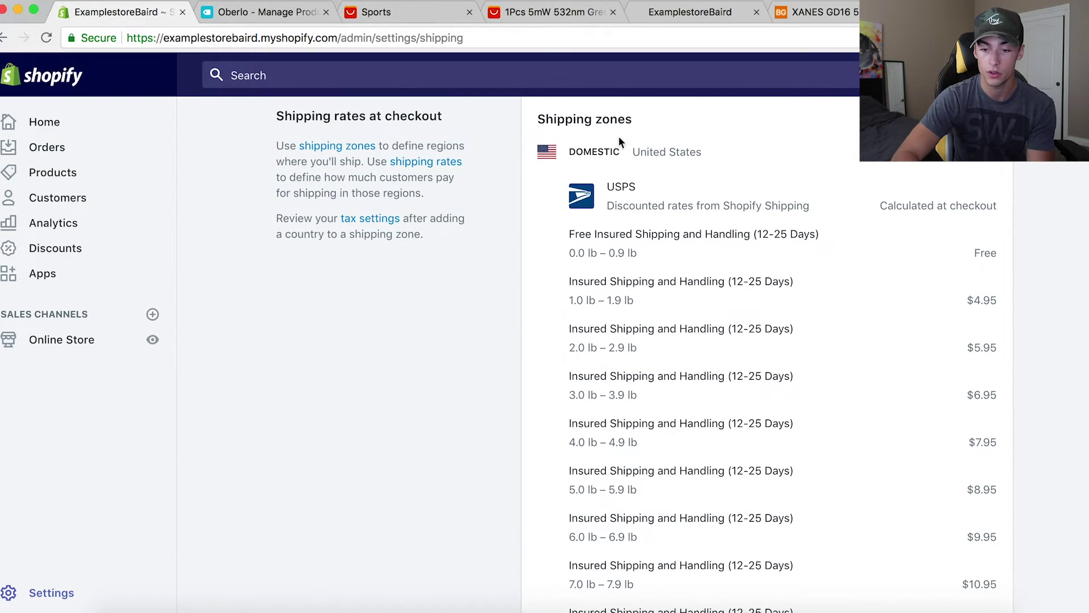
pyautogui.scroll(-2, 993, 367)
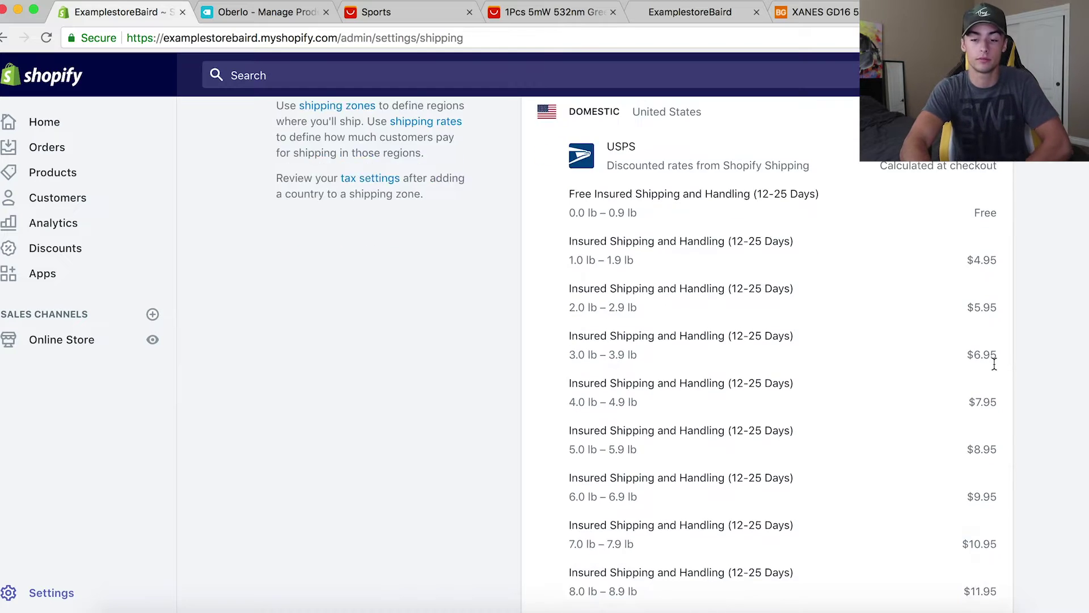
pyautogui.scroll(1, 994, 367)
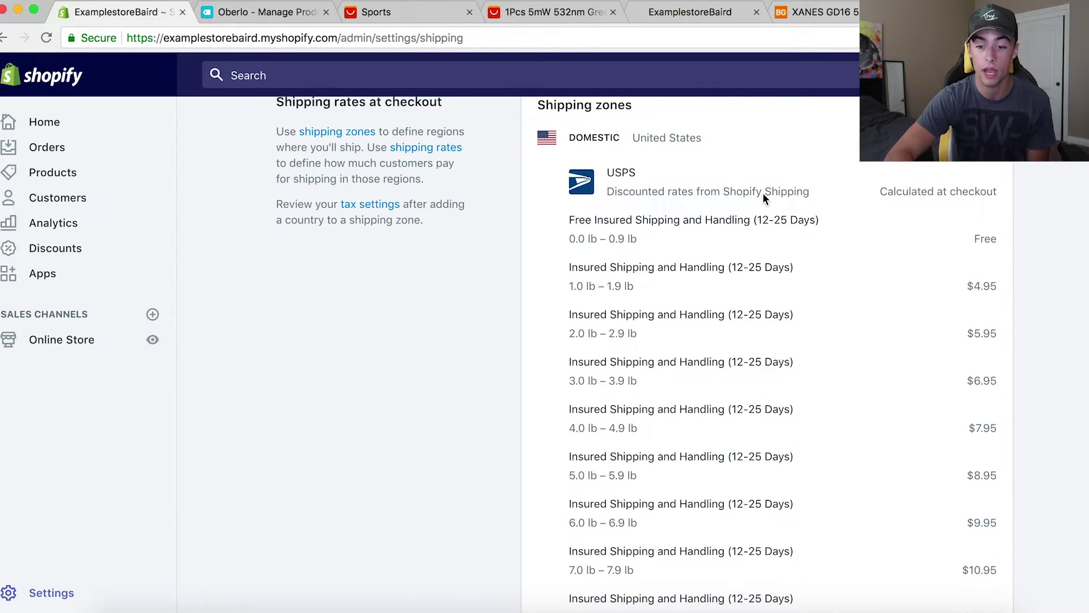
# Examine how the domestic insured shipping rates are tiered by weight, from the free rate to the heaviest range
pyautogui.moveTo(575, 224); pyautogui.dragTo(697, 224)
pyautogui.click(696, 224)
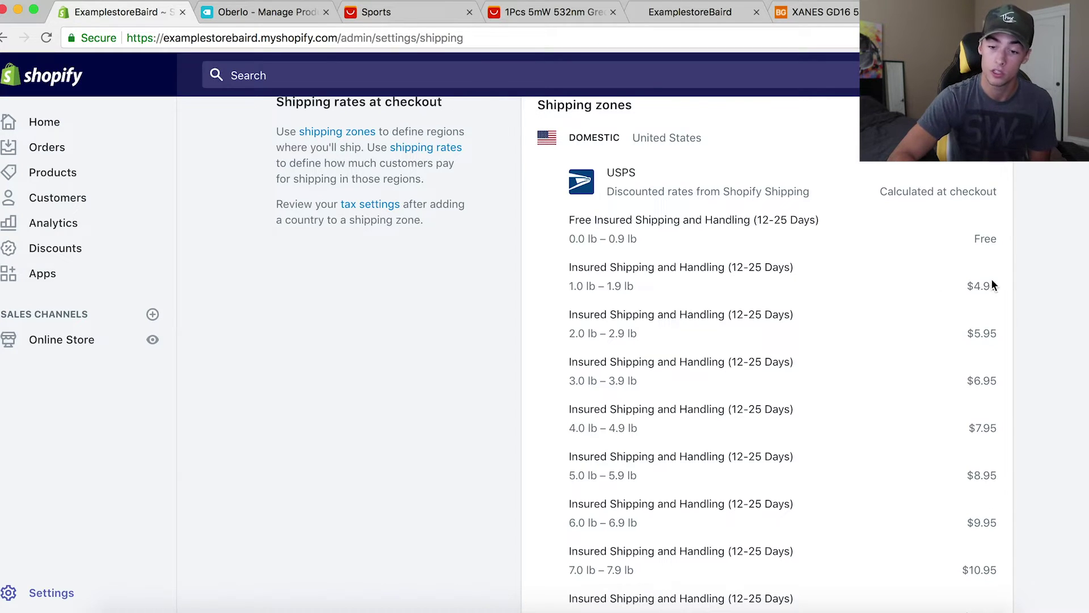
pyautogui.tripleClick(570, 334)
pyautogui.click(971, 350)
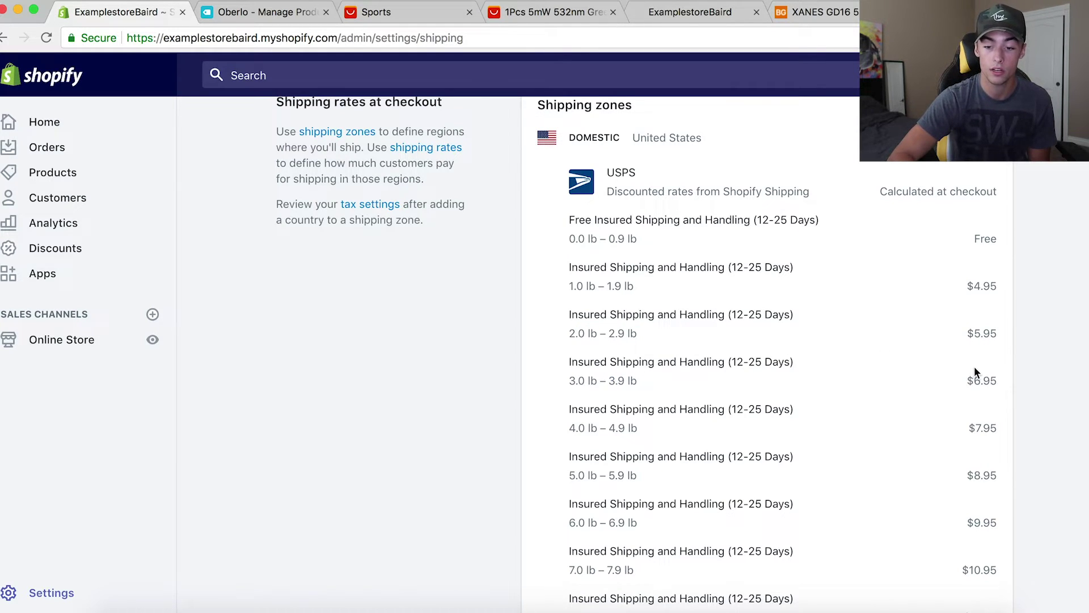
pyautogui.scroll(-5, 975, 366)
pyautogui.scroll(-2, 974, 368)
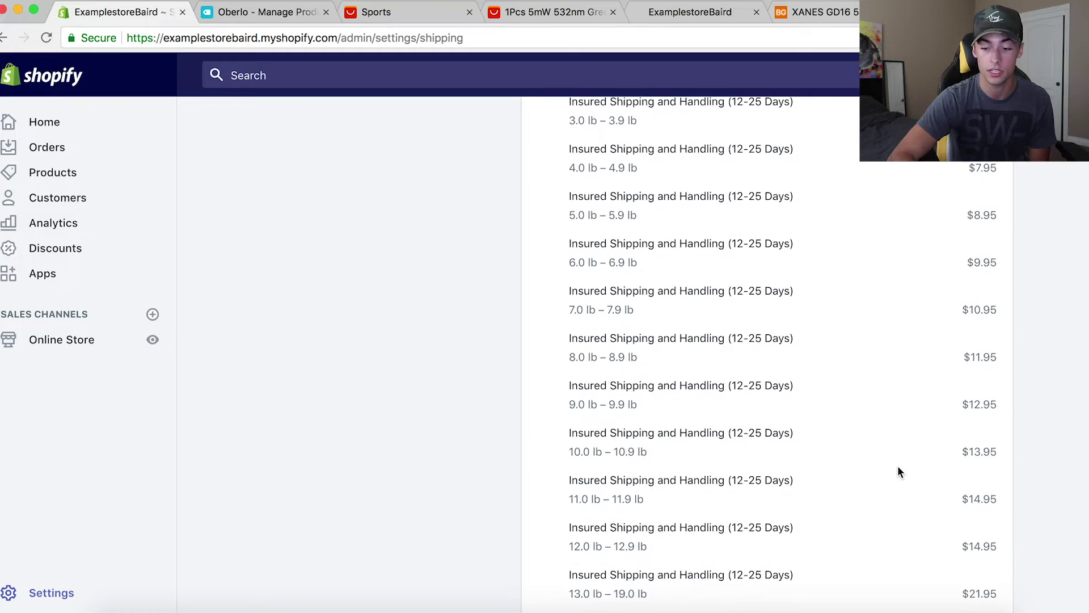
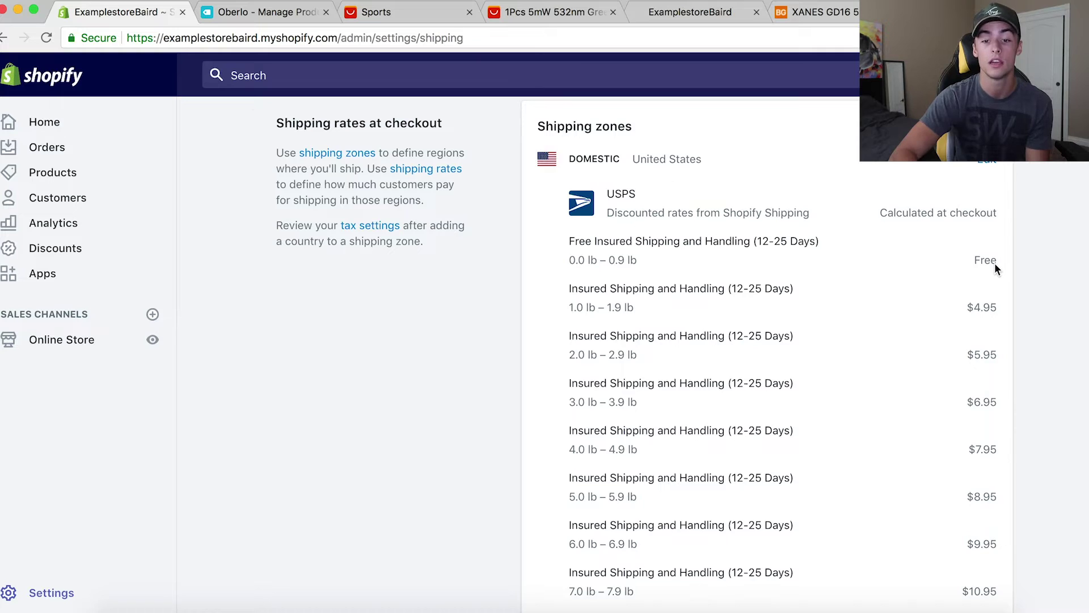
# Compare the free domestic shipping rate with the lowest paid weight tiers, and return to the Green Laser Pointer product page
pyautogui.scroll(1, 995, 263)
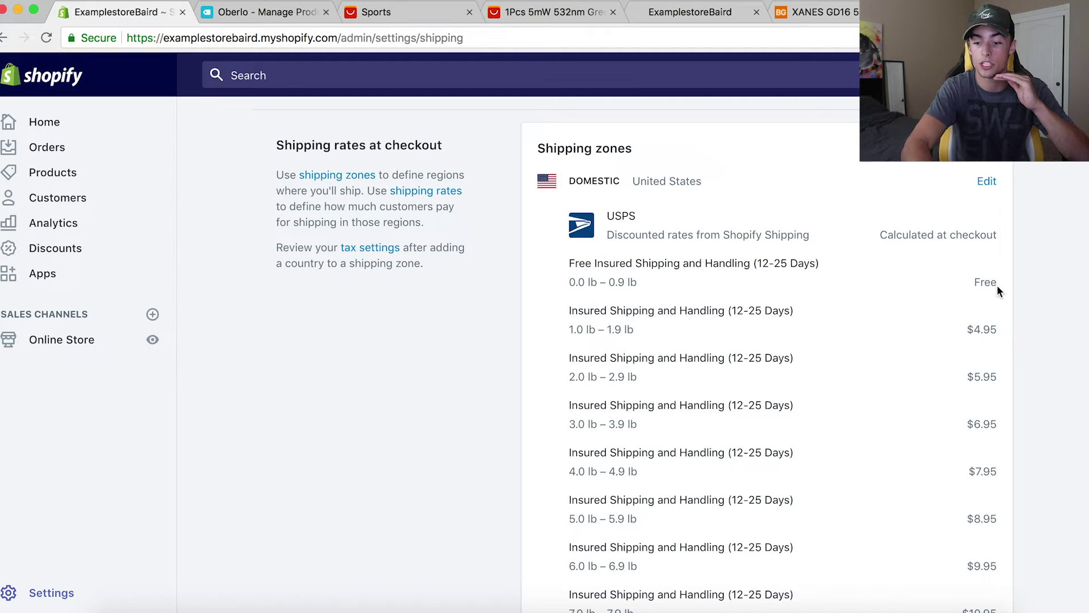
pyautogui.moveTo(973, 323)
pyautogui.mouseDown()
pyautogui.moveTo(1004, 334)
pyautogui.moveTo(975, 335)
pyautogui.mouseUp()
pyautogui.click(974, 334)
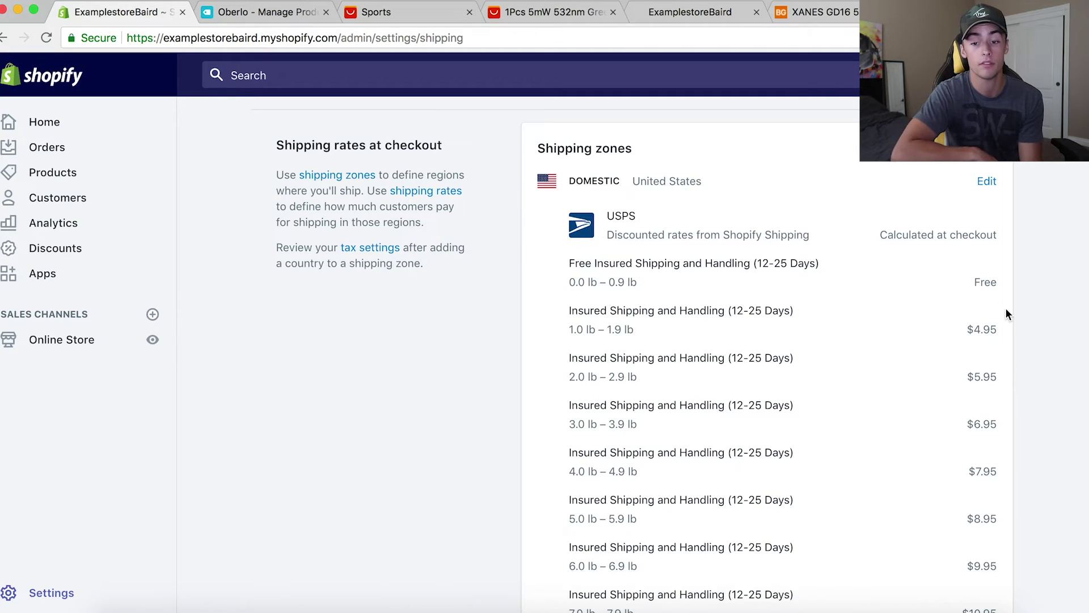
pyautogui.scroll(-2, 578, 246)
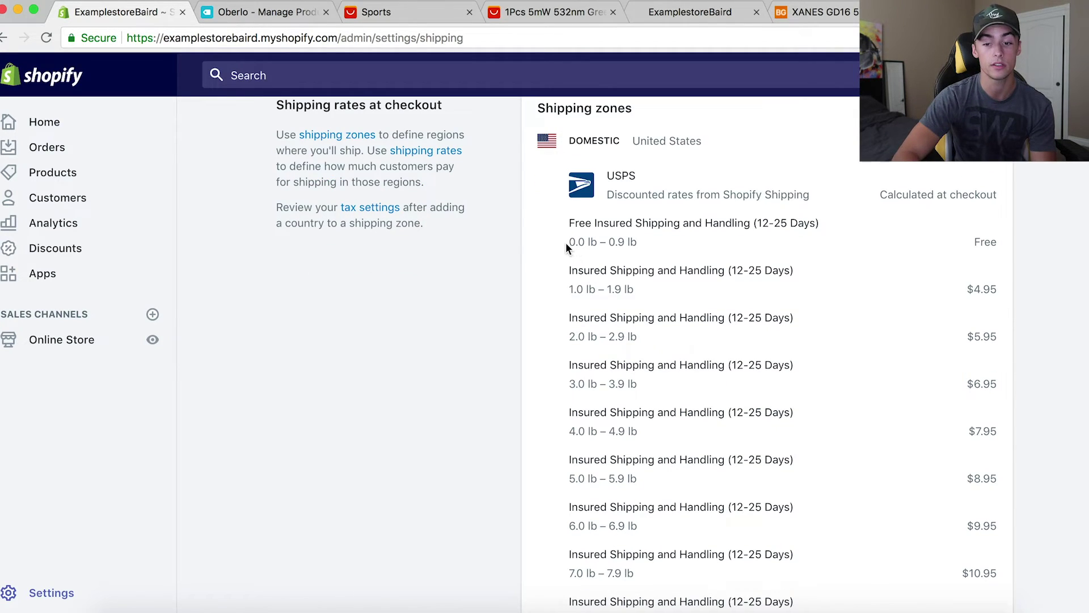
pyautogui.scroll(1, 566, 245)
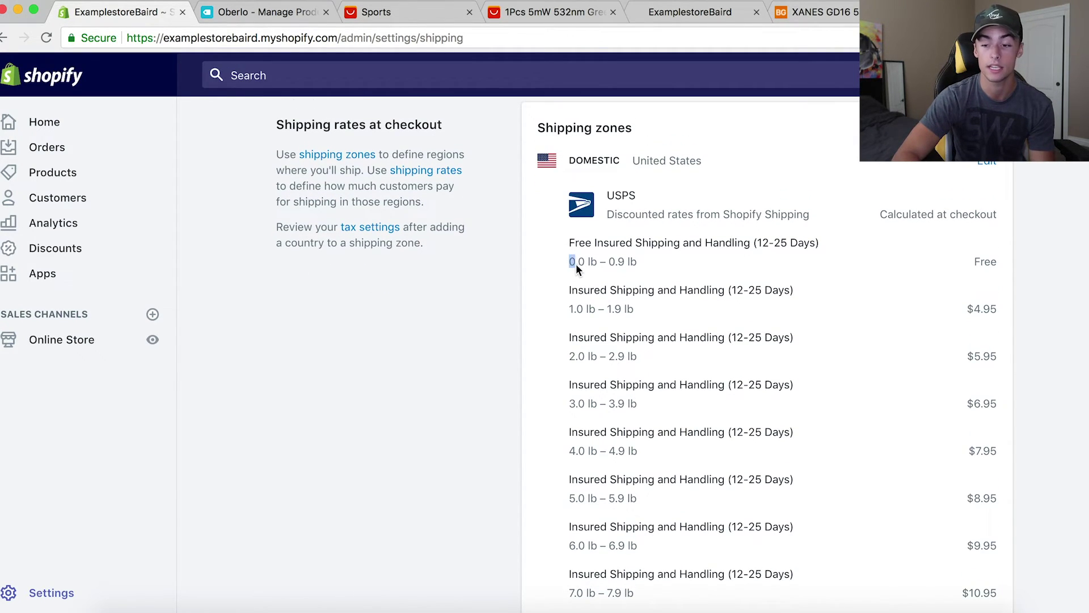
pyautogui.click(986, 265)
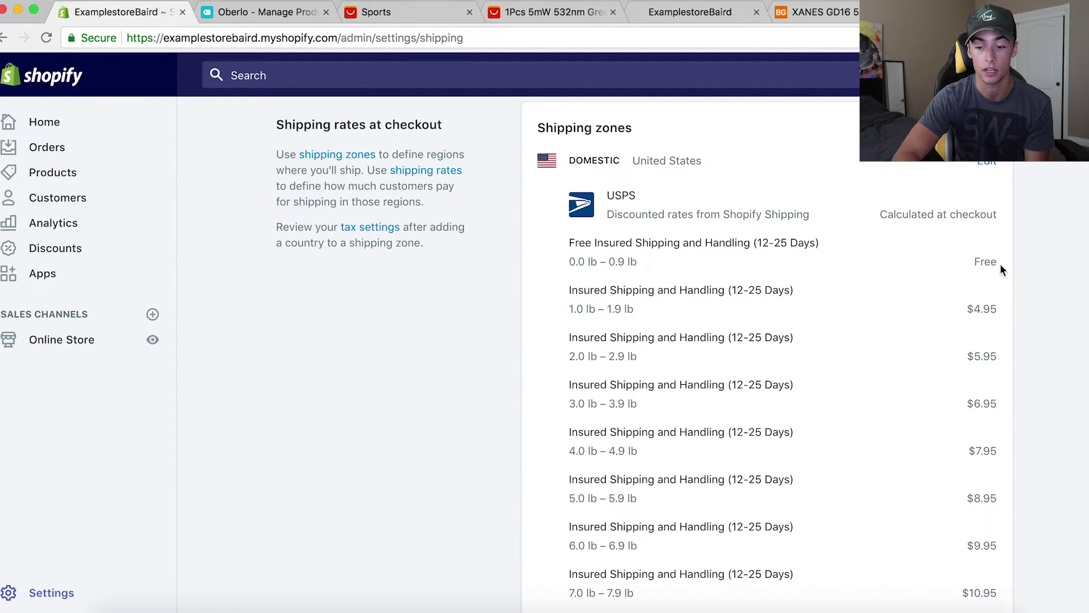
pyautogui.scroll(-4, 1002, 266)
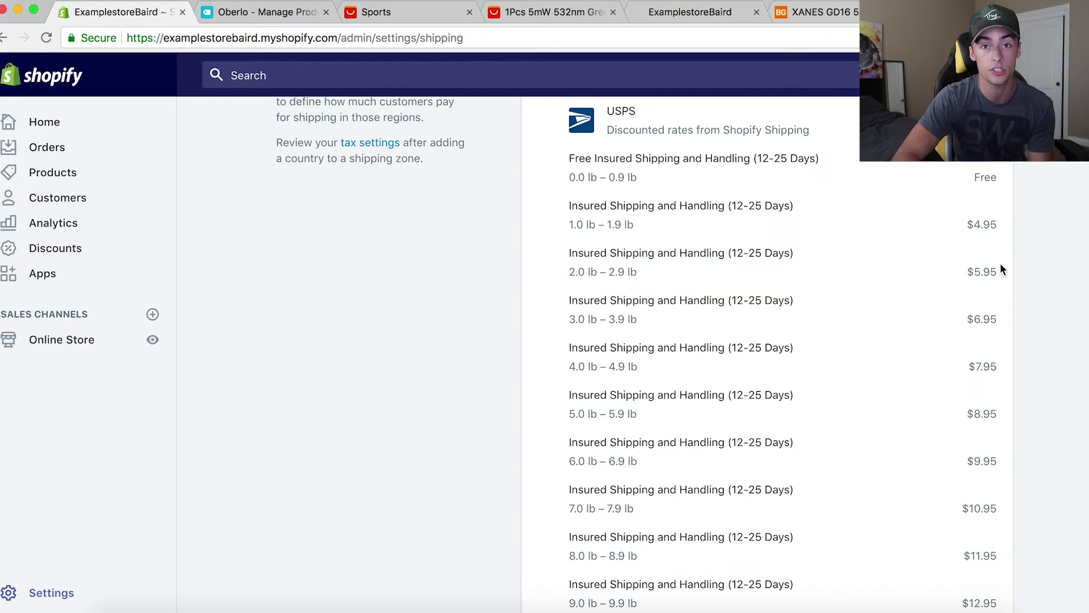
pyautogui.scroll(1, 1000, 262)
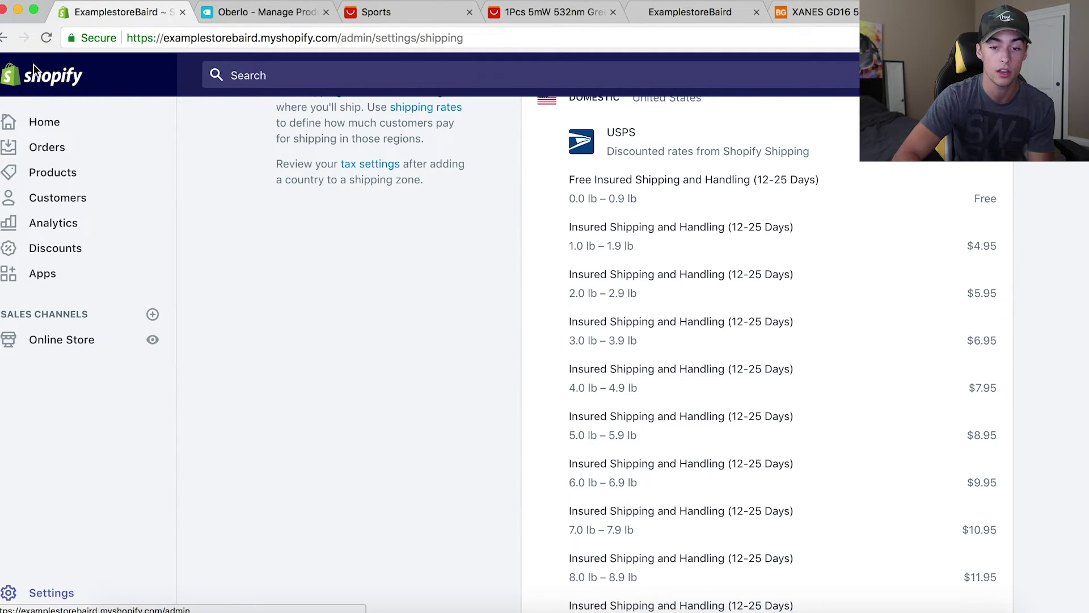
pyautogui.click(4, 39)
pyautogui.click(3, 38)
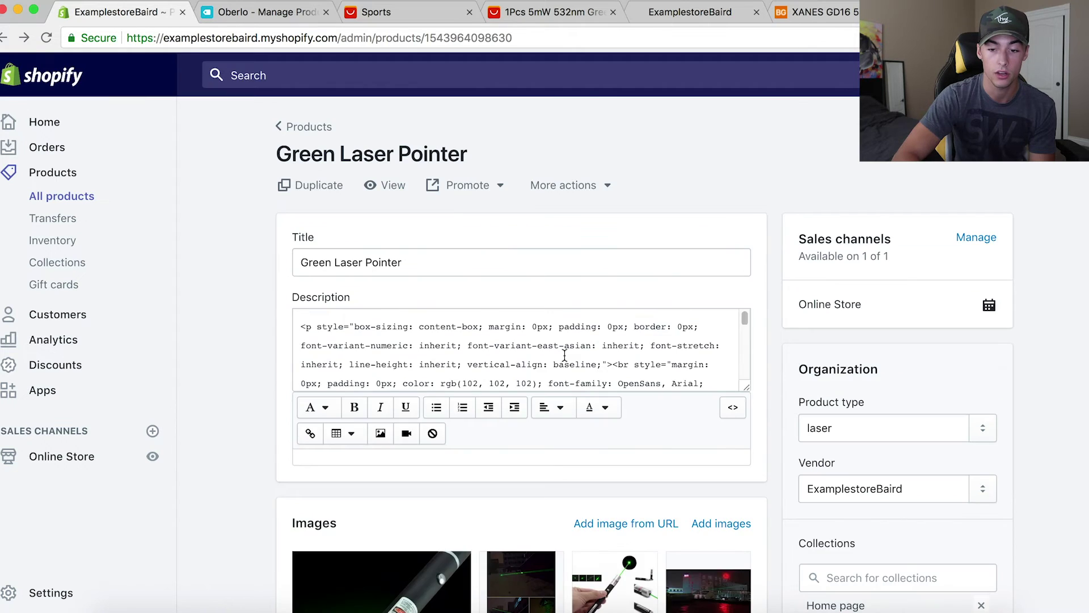
# Set the Green Laser Pointer's shipping weight to 0 lb and save the product
pyautogui.scroll(-10, 565, 358)
pyautogui.scroll(-5, 565, 355)
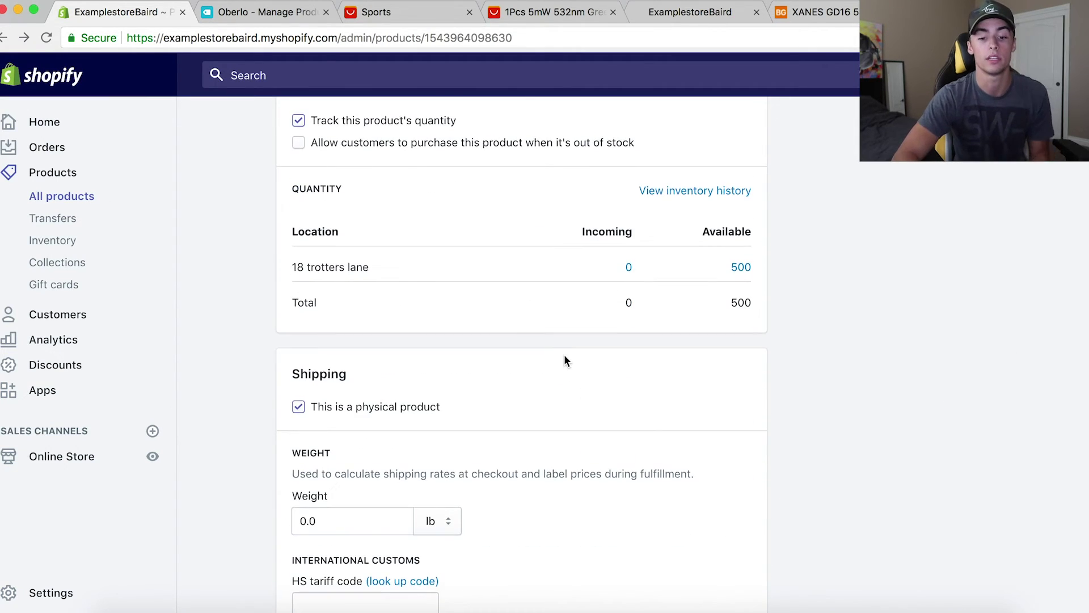
pyautogui.click(328, 406)
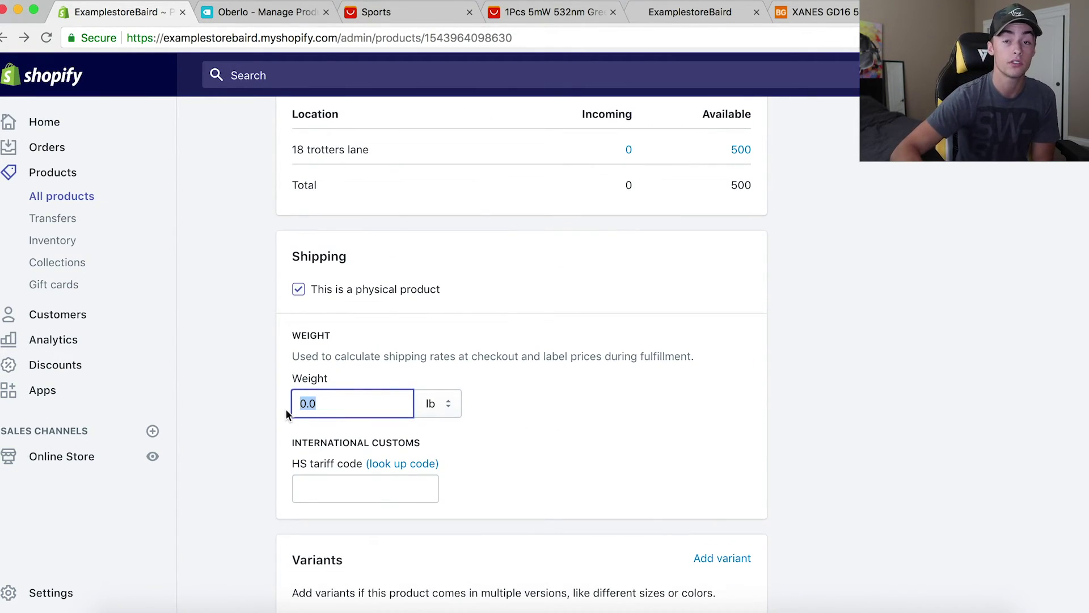
pyautogui.write('1')
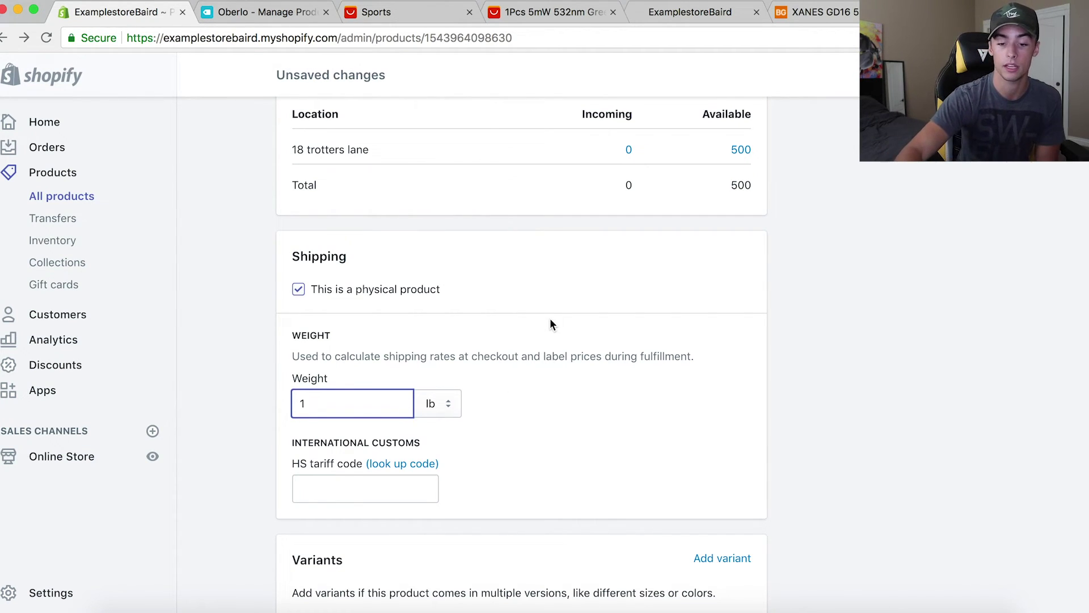
pyautogui.press('BackSpace')
pyautogui.write('0')
pyautogui.click(672, 402)
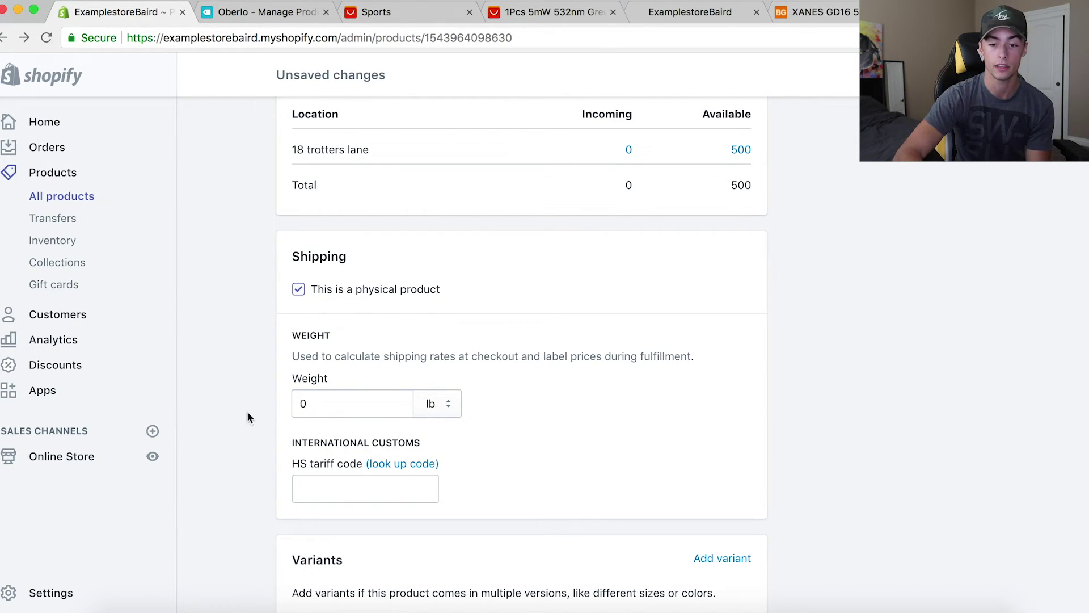
pyautogui.scroll(15, 398, 409)
pyautogui.scroll(5, 398, 409)
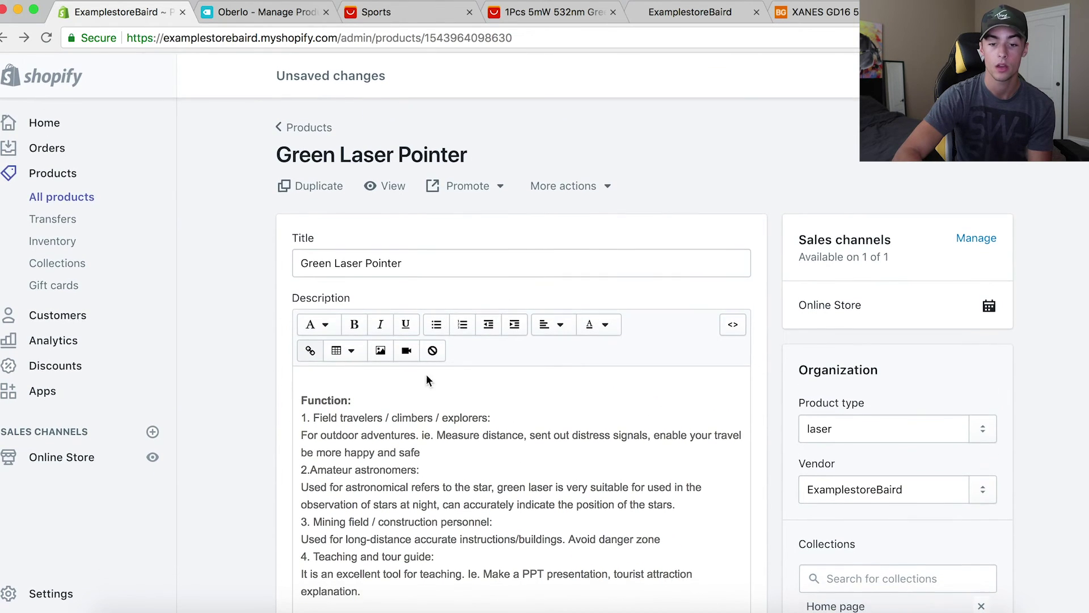
pyautogui.scroll(-3, 589, 323)
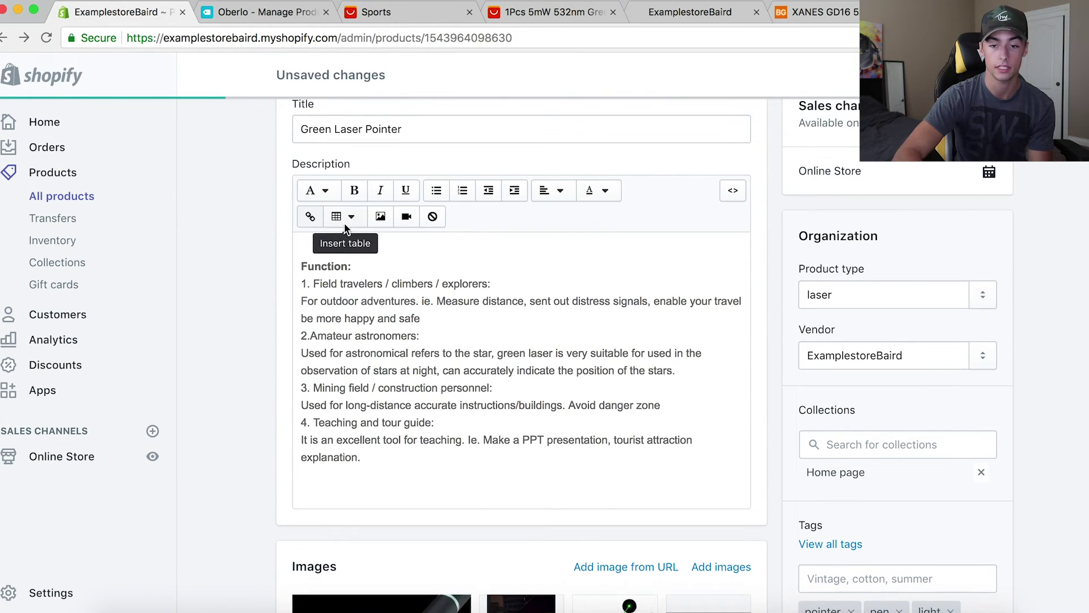
# Review the saved product's inventory, shipping, search engine listing and pricing sections, and return to its title and description
pyautogui.scroll(-15, 561, 304)
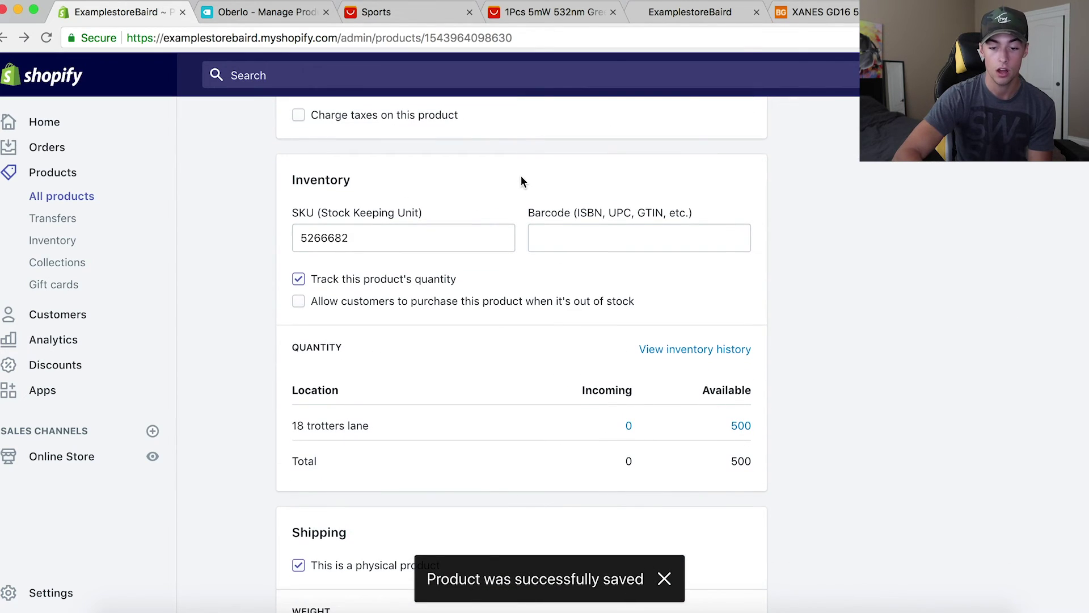
pyautogui.scroll(-5, 522, 180)
pyautogui.scroll(-5, 521, 180)
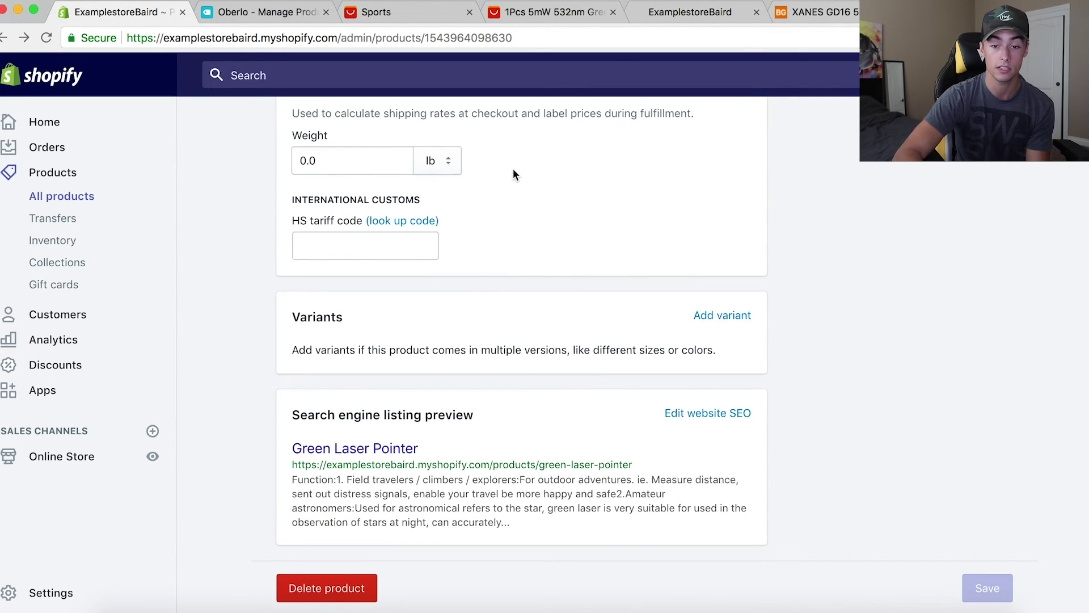
pyautogui.scroll(20, 501, 225)
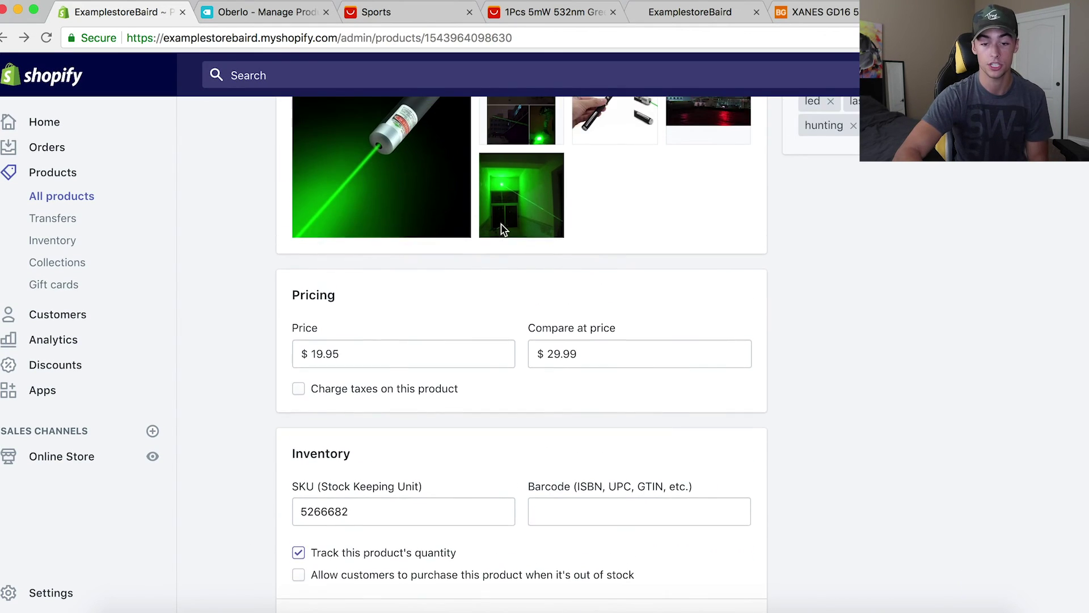
pyautogui.scroll(3, 502, 225)
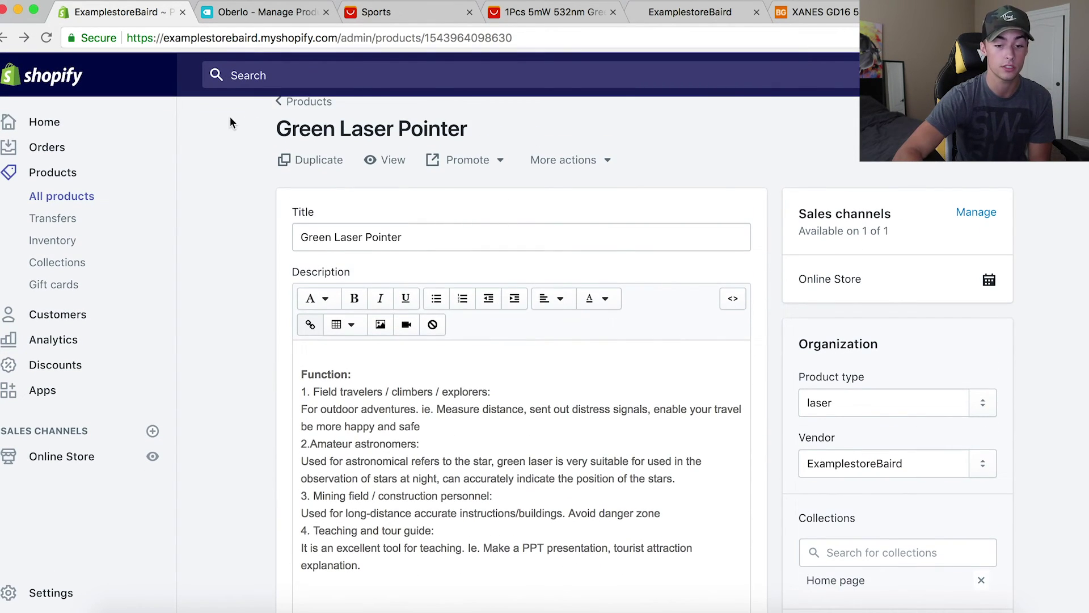
# View the online store's storefront from its themes page and examine the featured collection on the home page
pyautogui.click(101, 459)
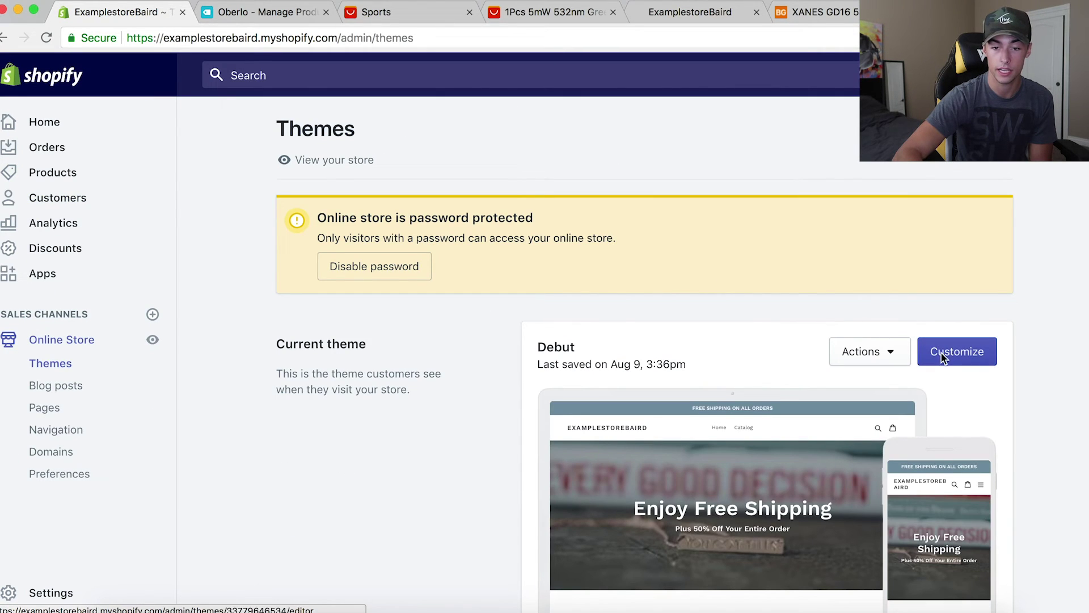
pyautogui.scroll(-1, 812, 363)
pyautogui.click(335, 150)
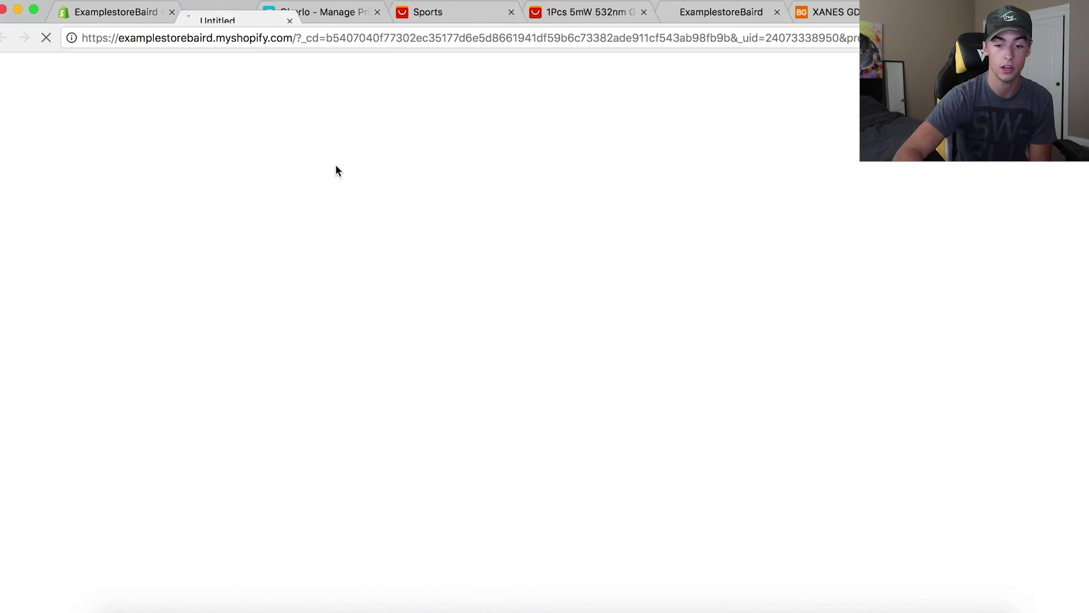
pyautogui.scroll(-8, 467, 369)
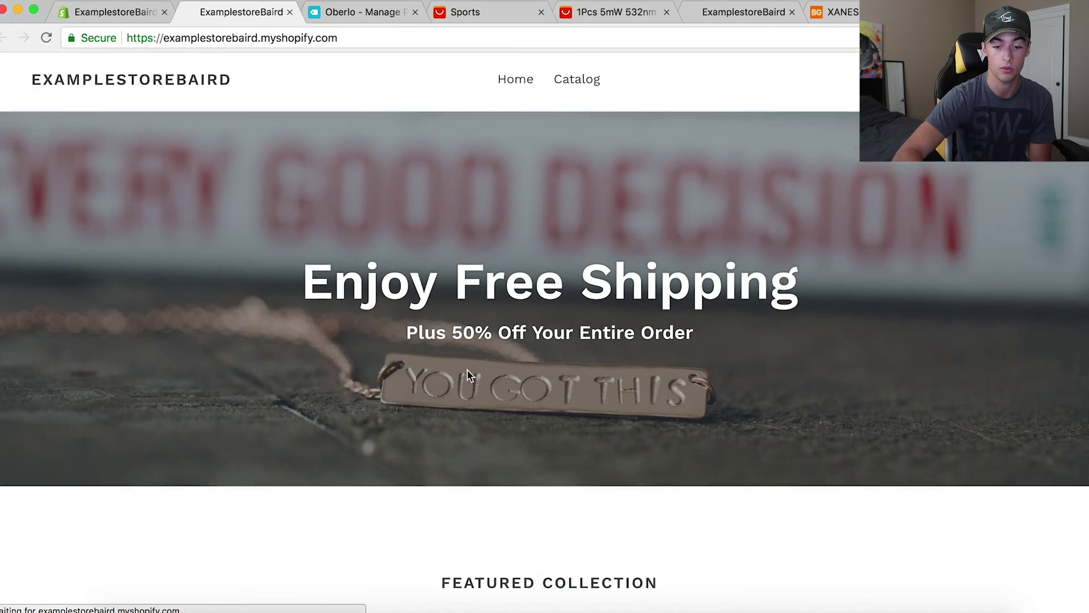
pyautogui.scroll(-5, 173, 359)
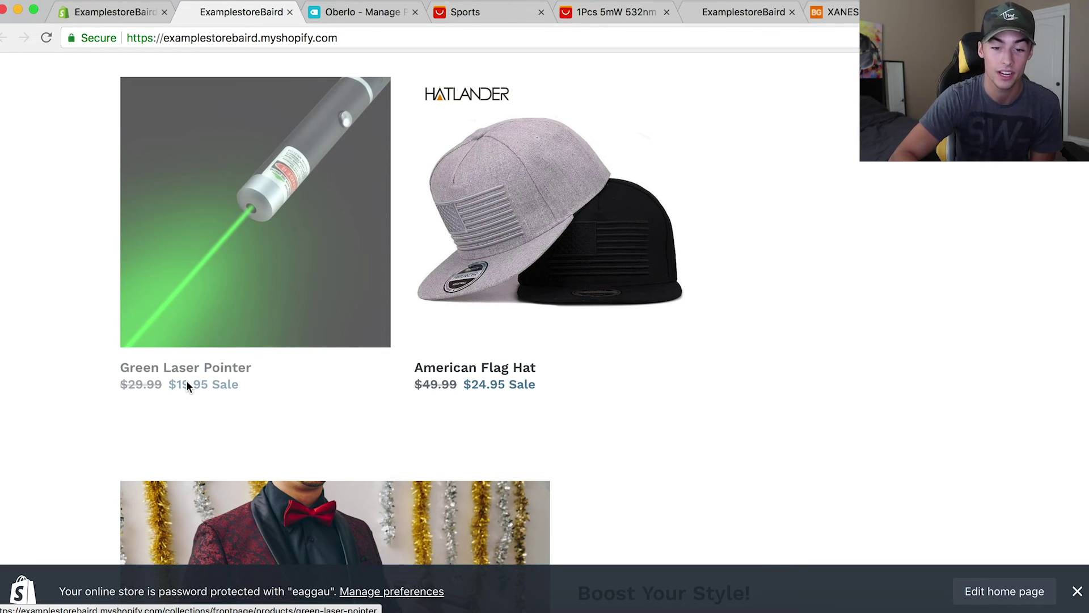
# Open the Green Laser Pointer from the featured collection and review its storefront images, sale price and description
pyautogui.click(247, 245)
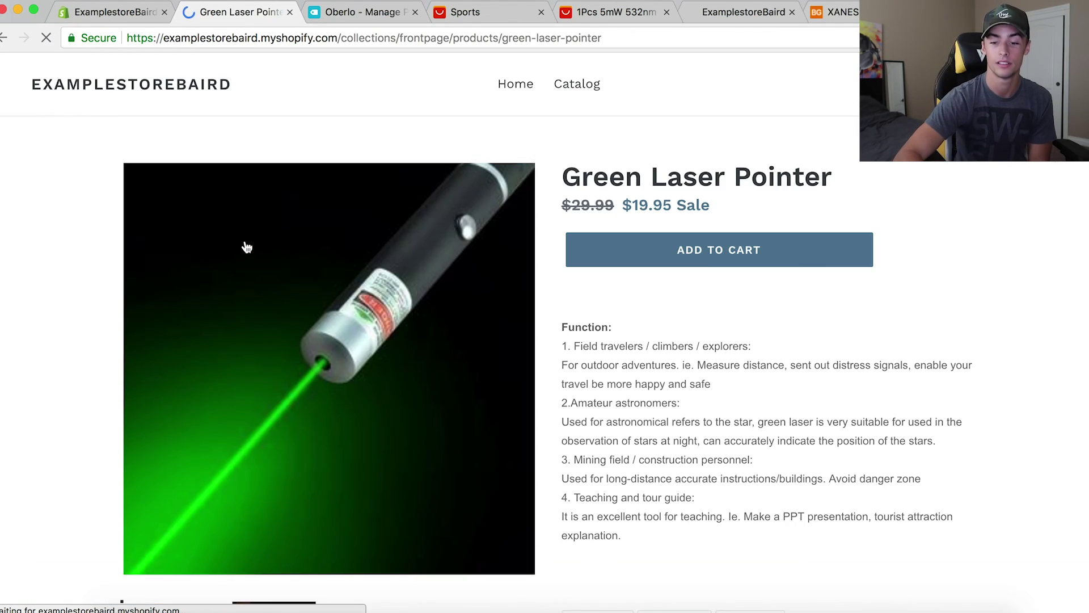
pyautogui.scroll(-3, 244, 245)
pyautogui.scroll(-5, 549, 251)
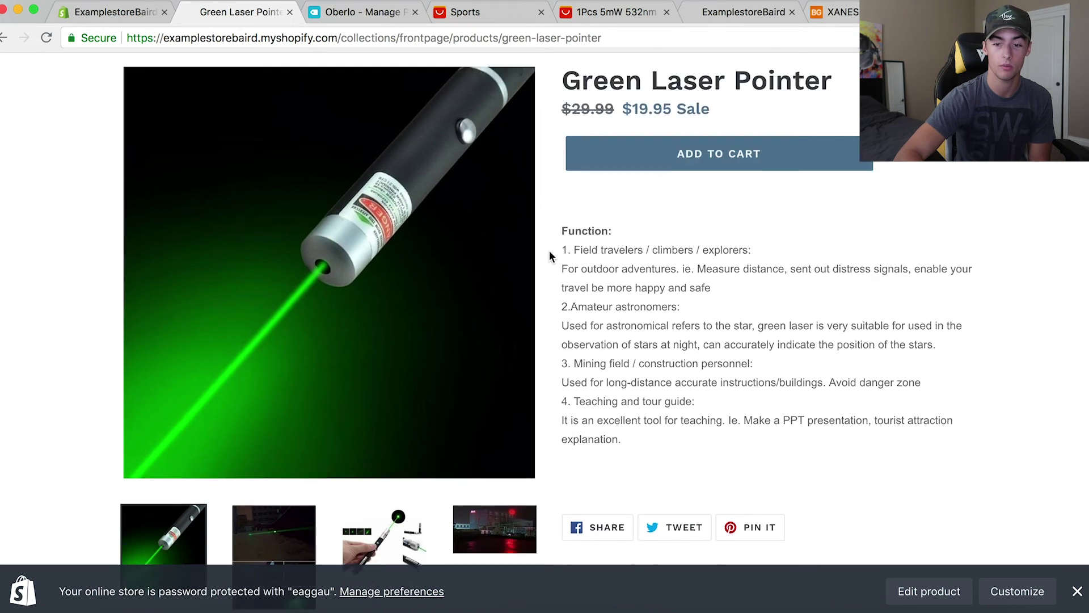
pyautogui.scroll(8, 549, 250)
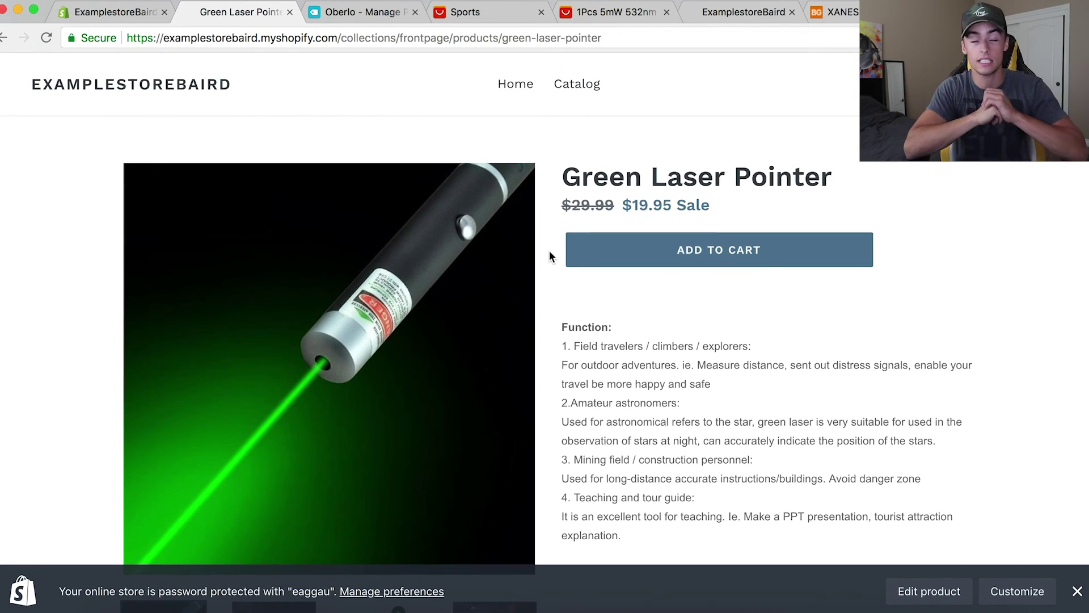